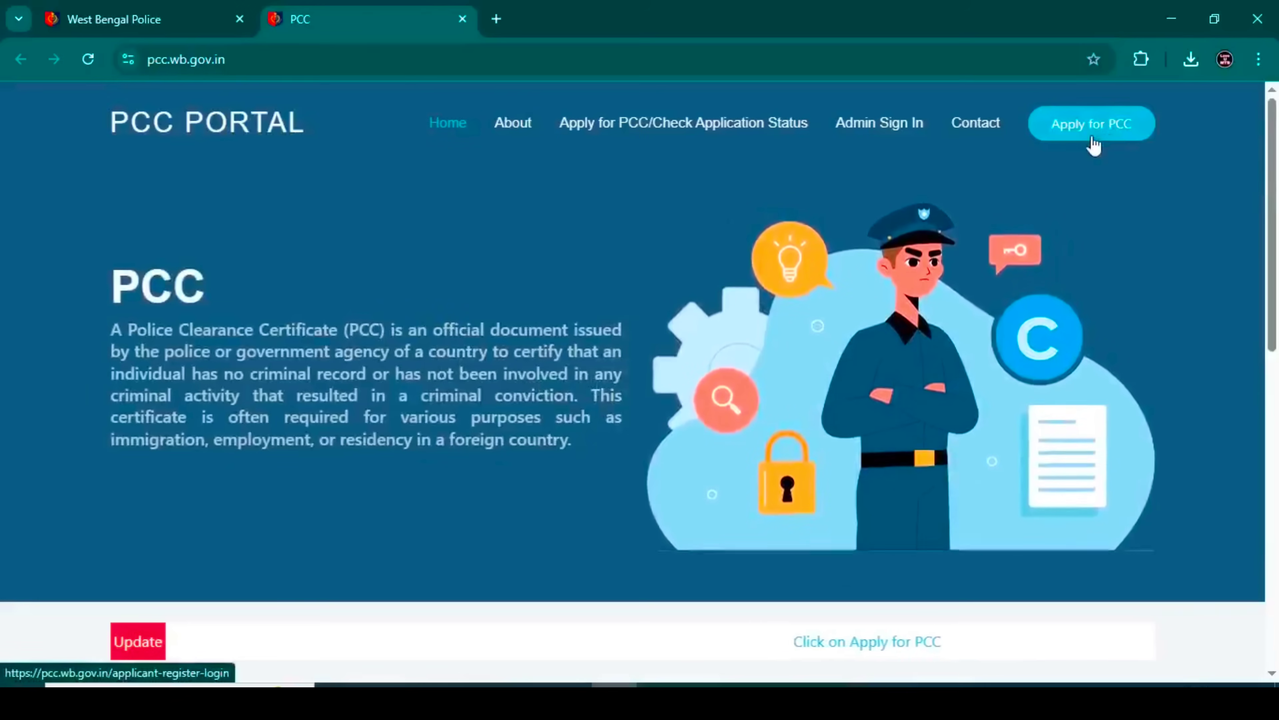
- Start Apply for PCC, accept the declaration and request a login OTP for the registered mobile number
{"action": "left_click", "coordinate": [1093, 145]}
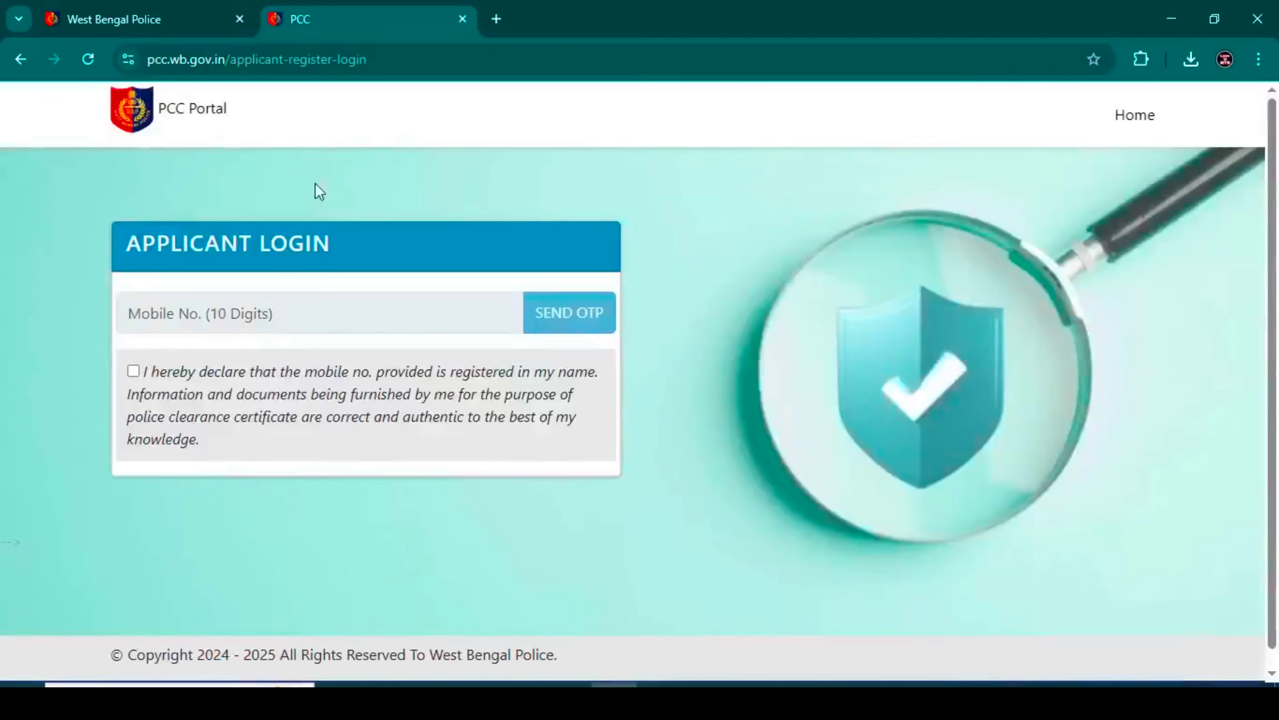
{"action": "left_click", "coordinate": [133, 371]}
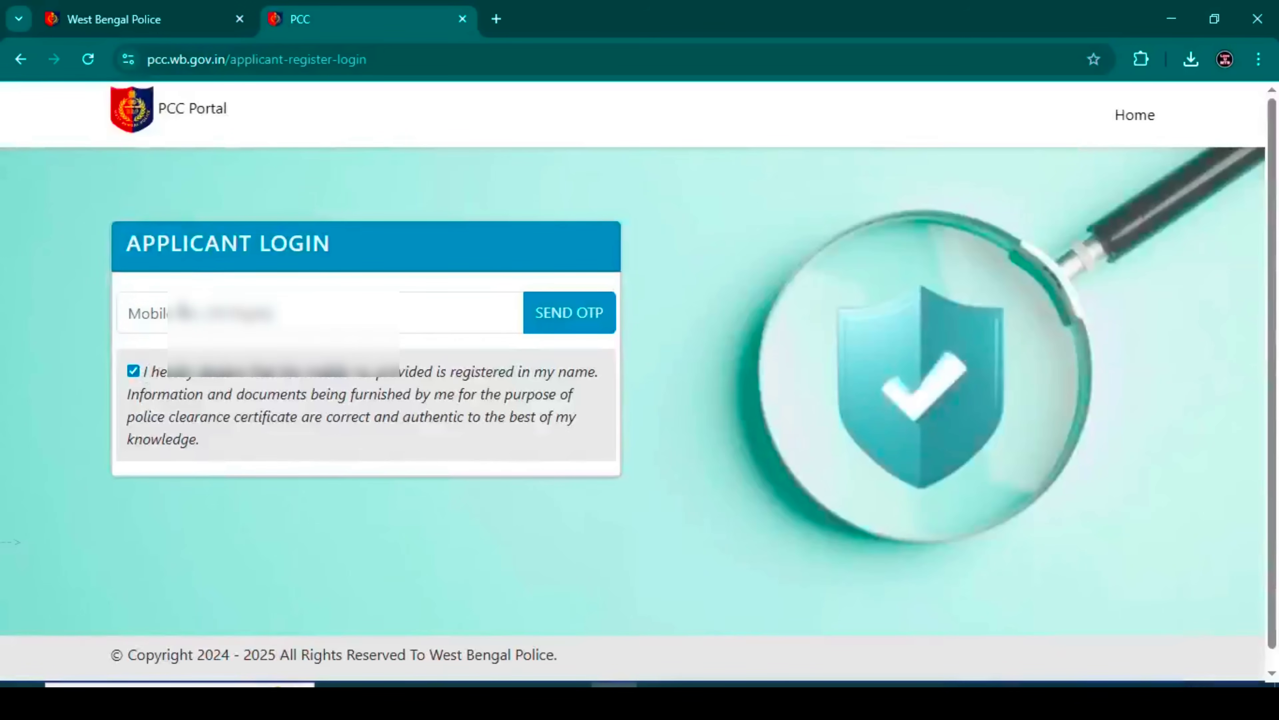
{"action": "left_click", "coordinate": [227, 313]}
{"action": "type", "text": "9"}
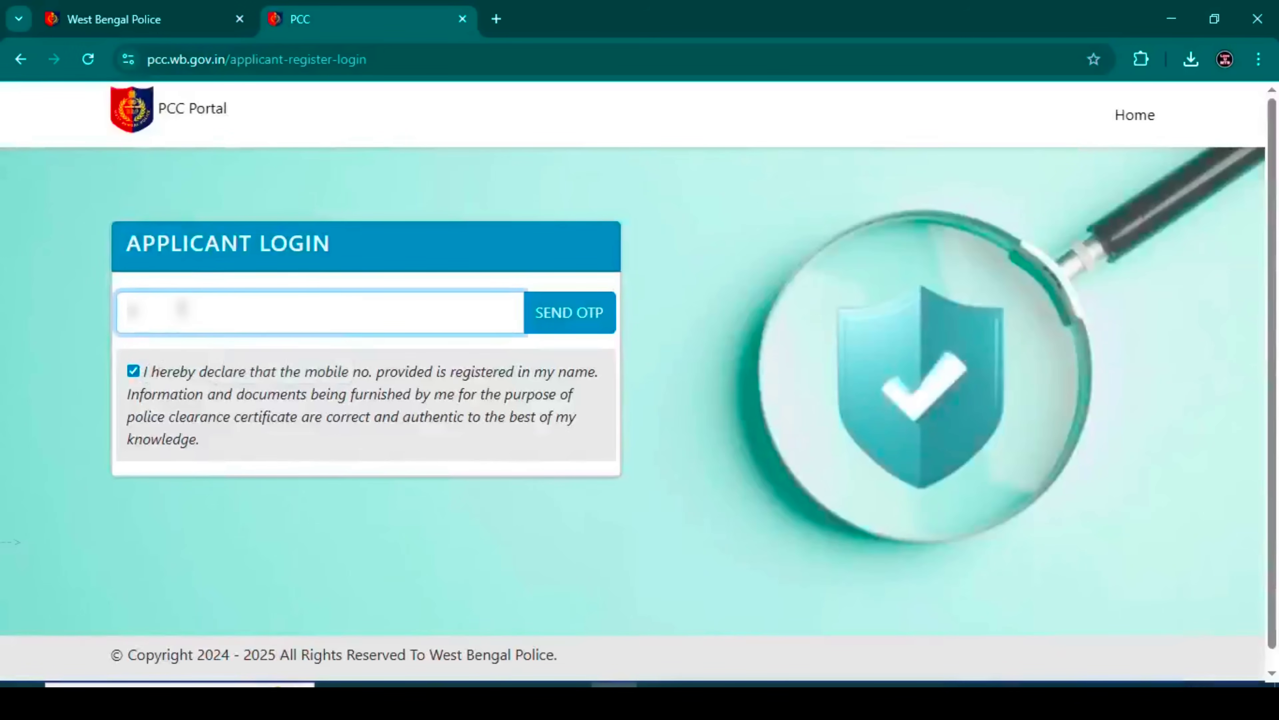
{"action": "type", "text": "********"}
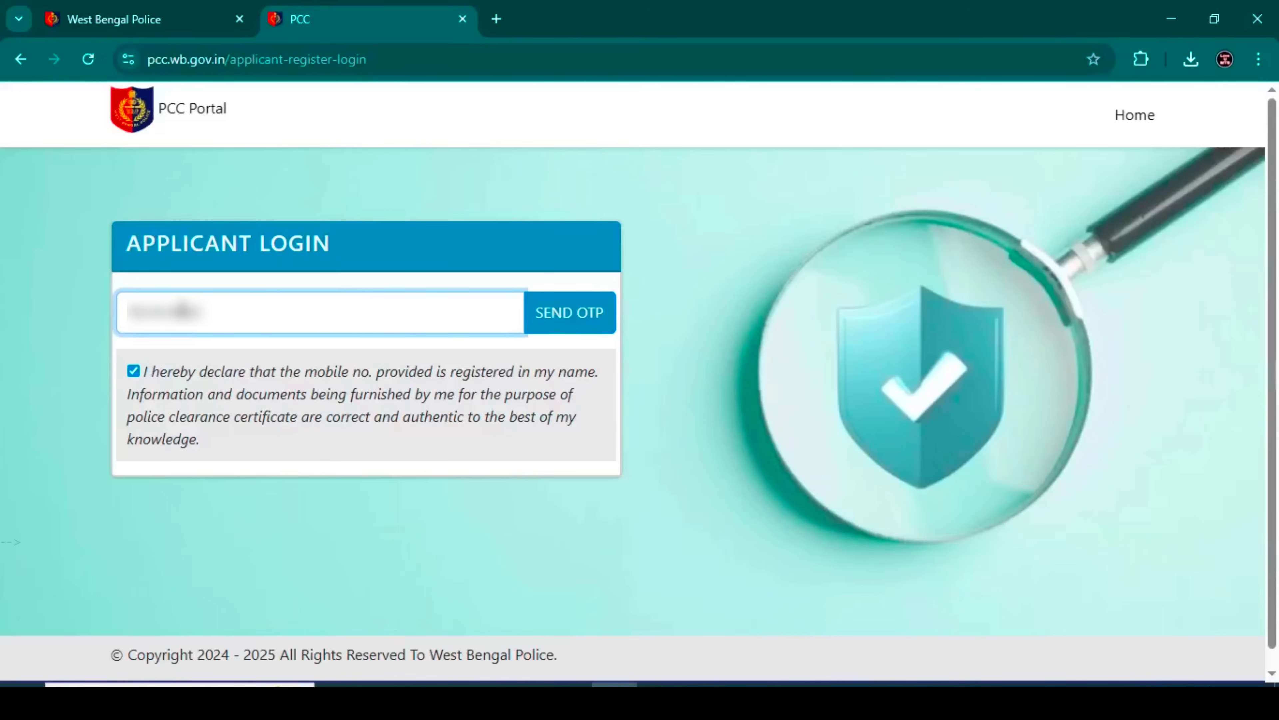
{"action": "left_click", "coordinate": [559, 328]}
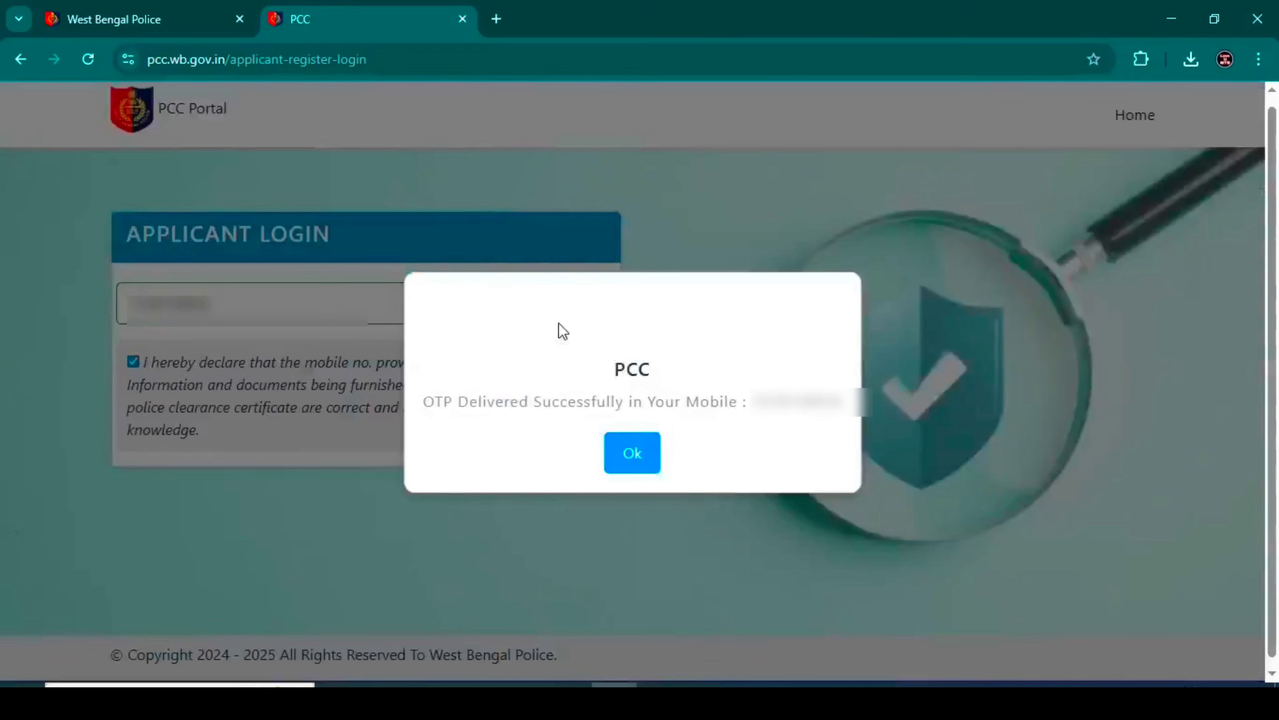
- Enter the received login OTP and verify it to reach the applicant dashboard
{"action": "left_click", "coordinate": [636, 457]}
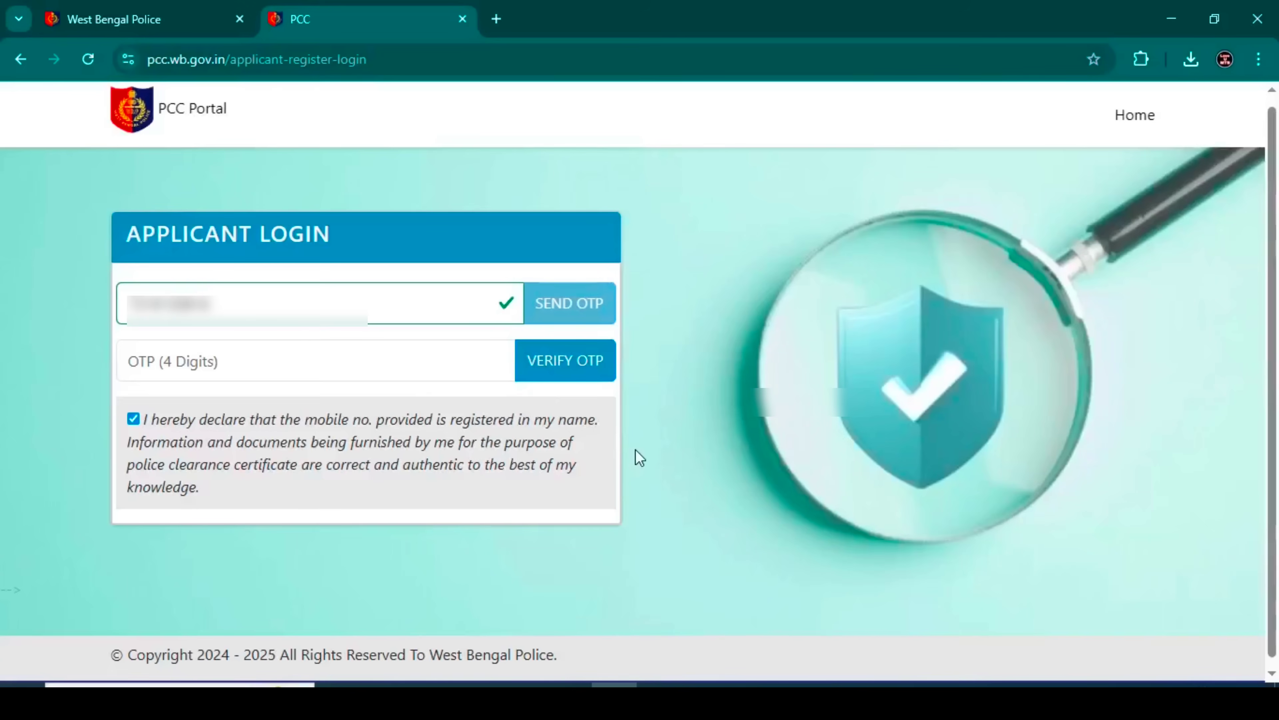
{"action": "left_click", "coordinate": [302, 384]}
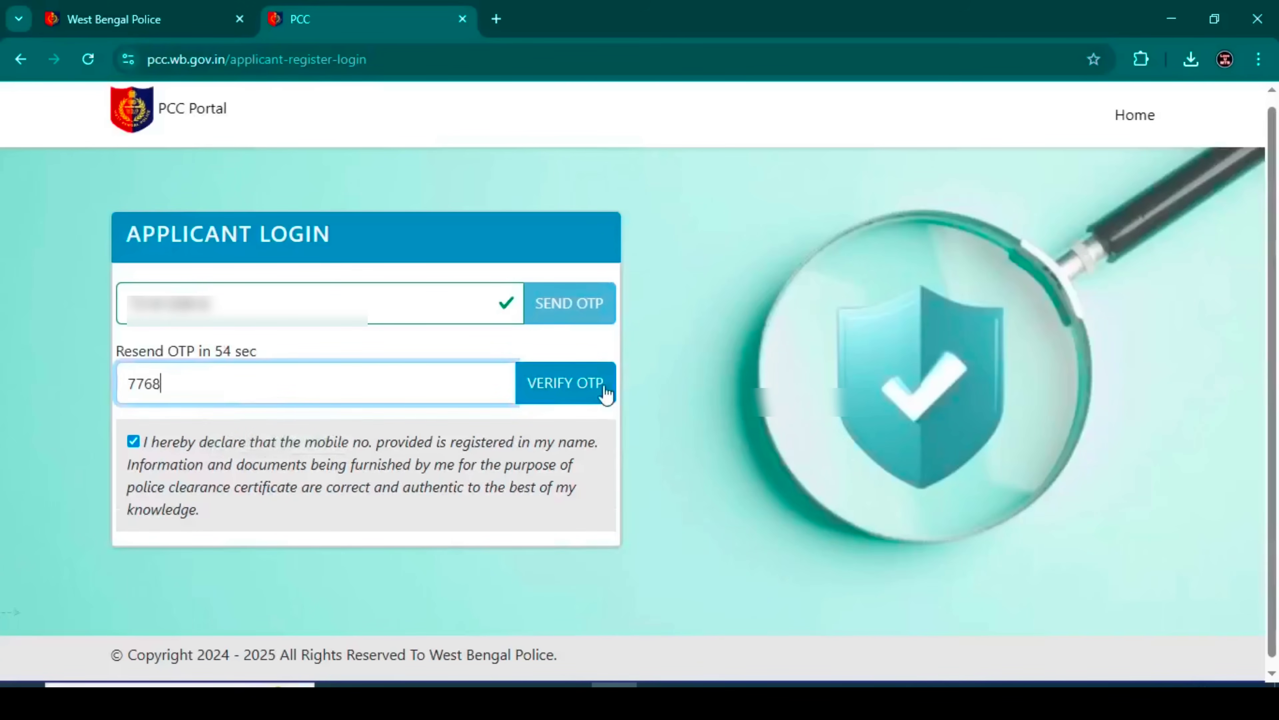
{"action": "left_click", "coordinate": [605, 390]}
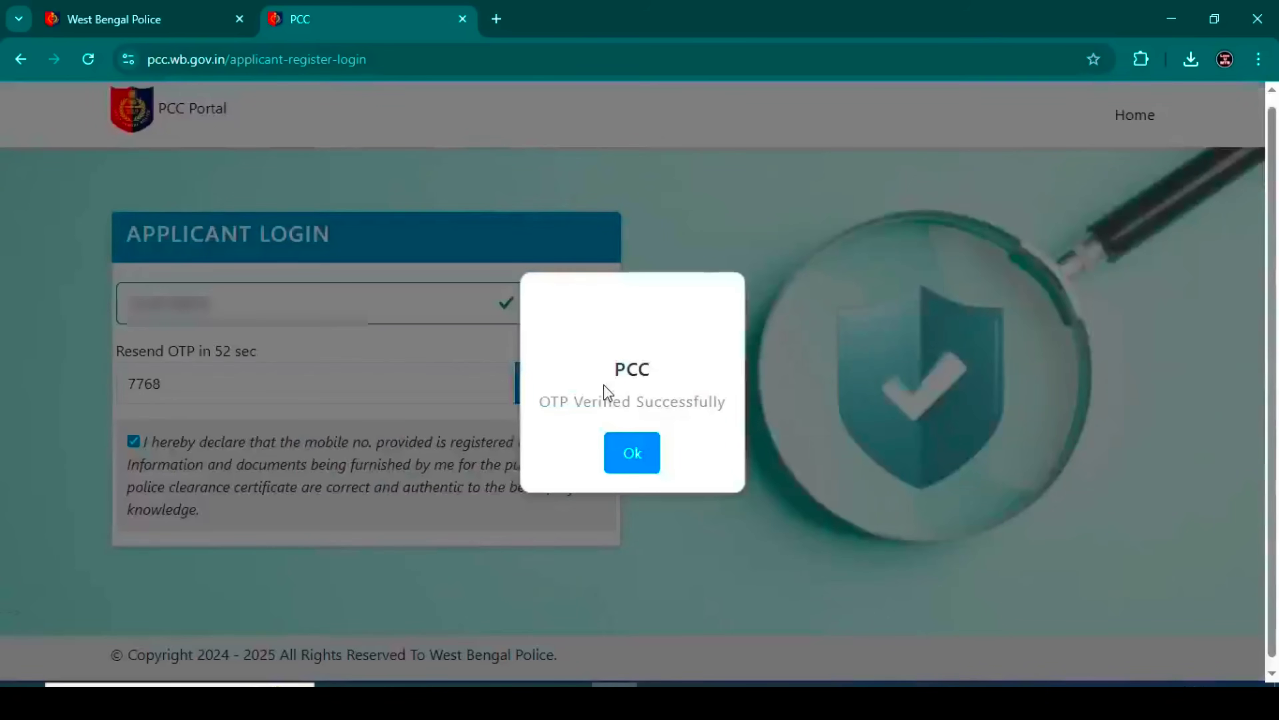
{"action": "left_click", "coordinate": [630, 460]}
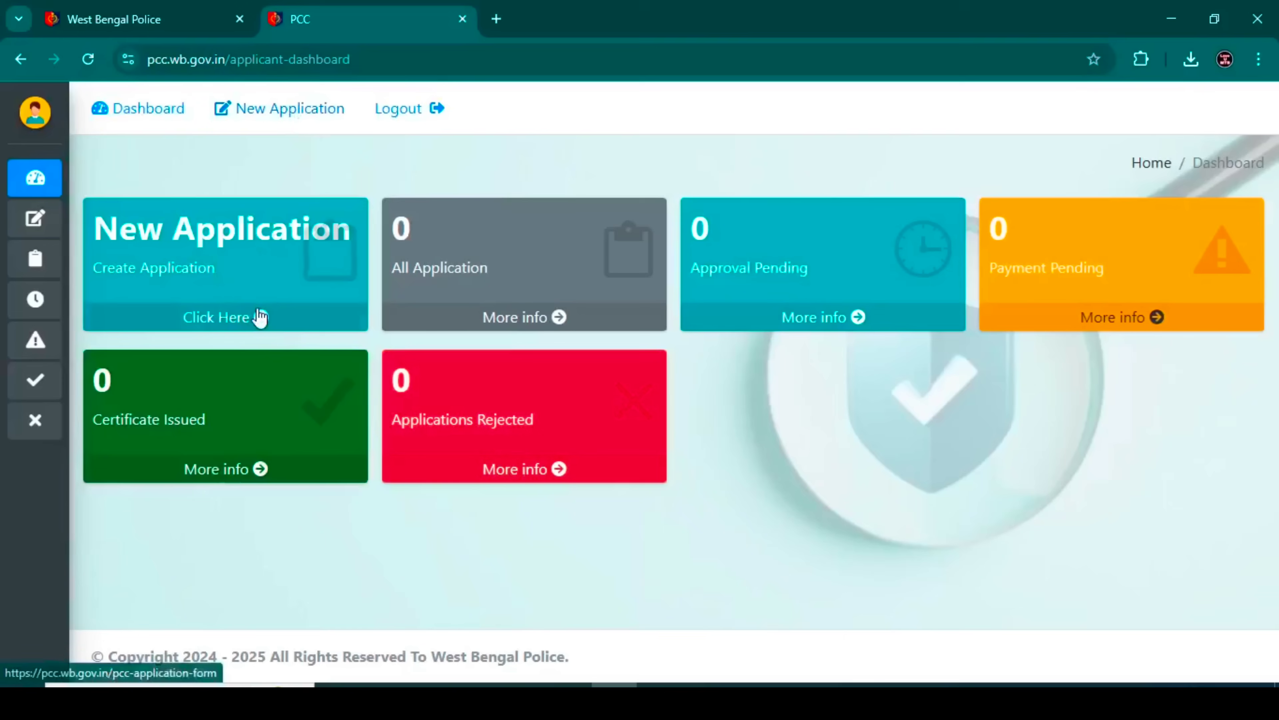
- Start a New Application, enter the Aadhaar number, give consent and request the Aadhaar OTP
{"action": "left_click", "coordinate": [290, 120]}
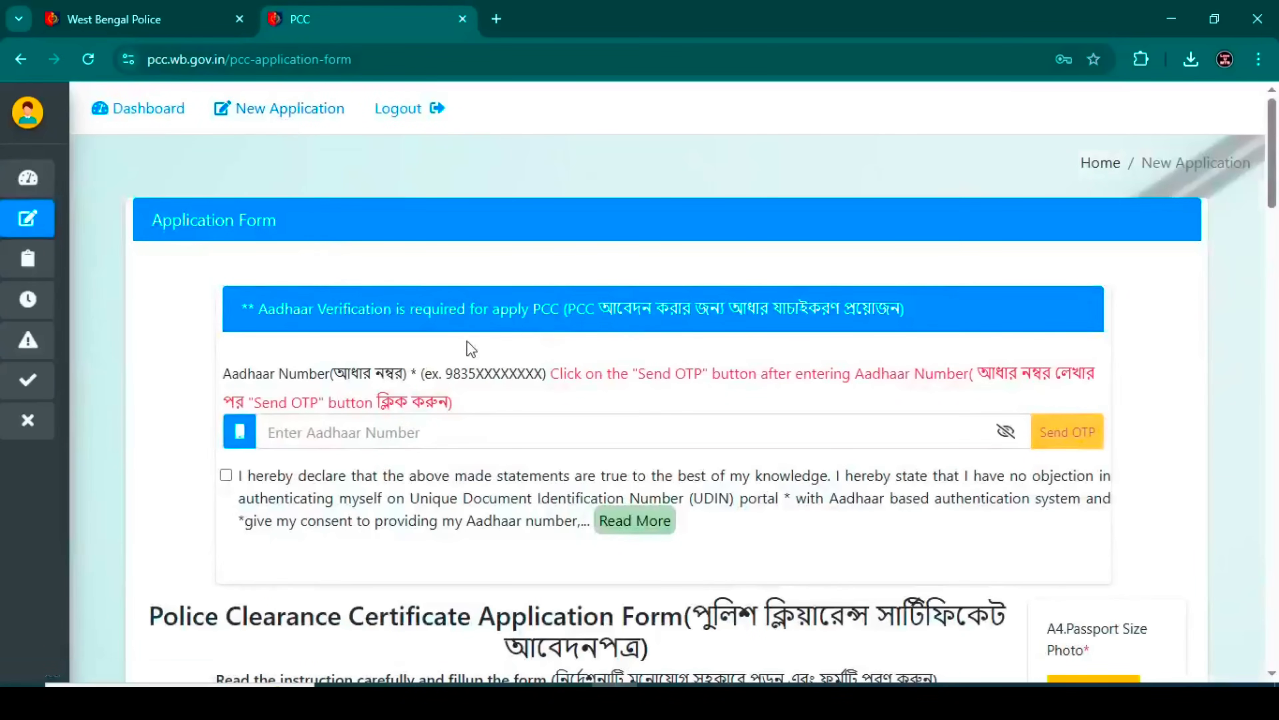
{"action": "left_click", "coordinate": [305, 428]}
{"action": "type", "text": "123"}
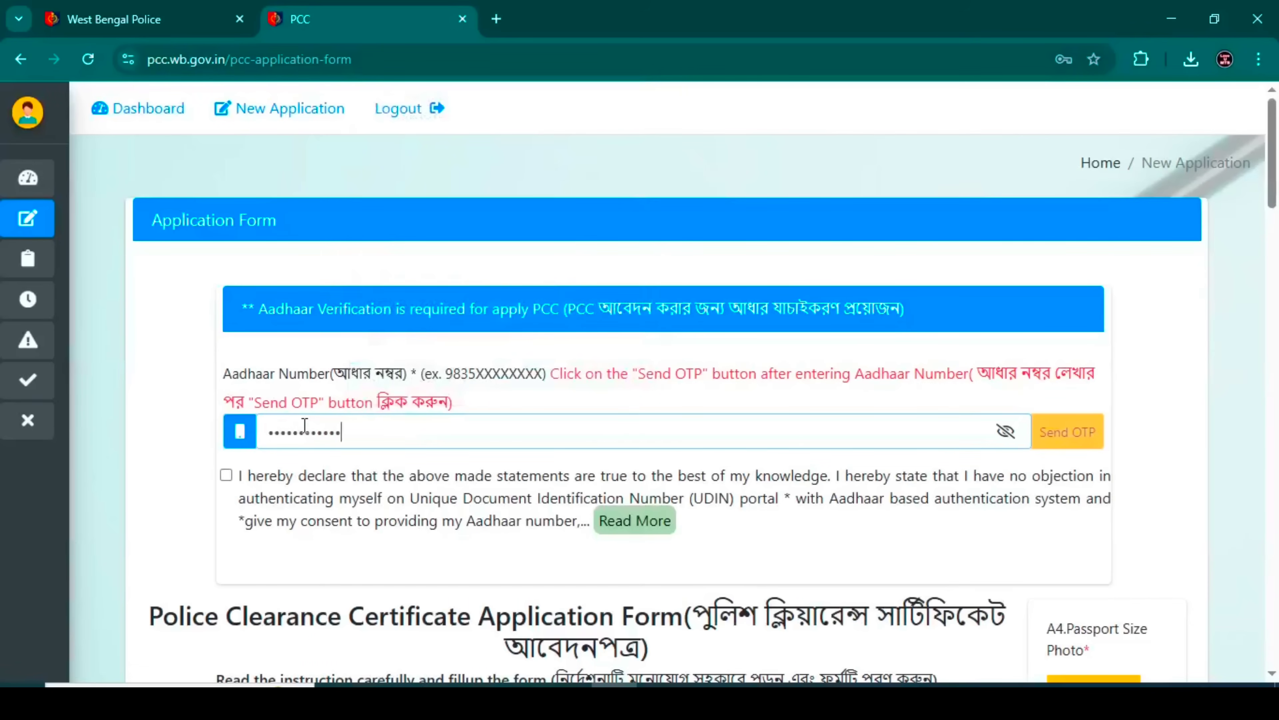
{"action": "left_click", "coordinate": [227, 476]}
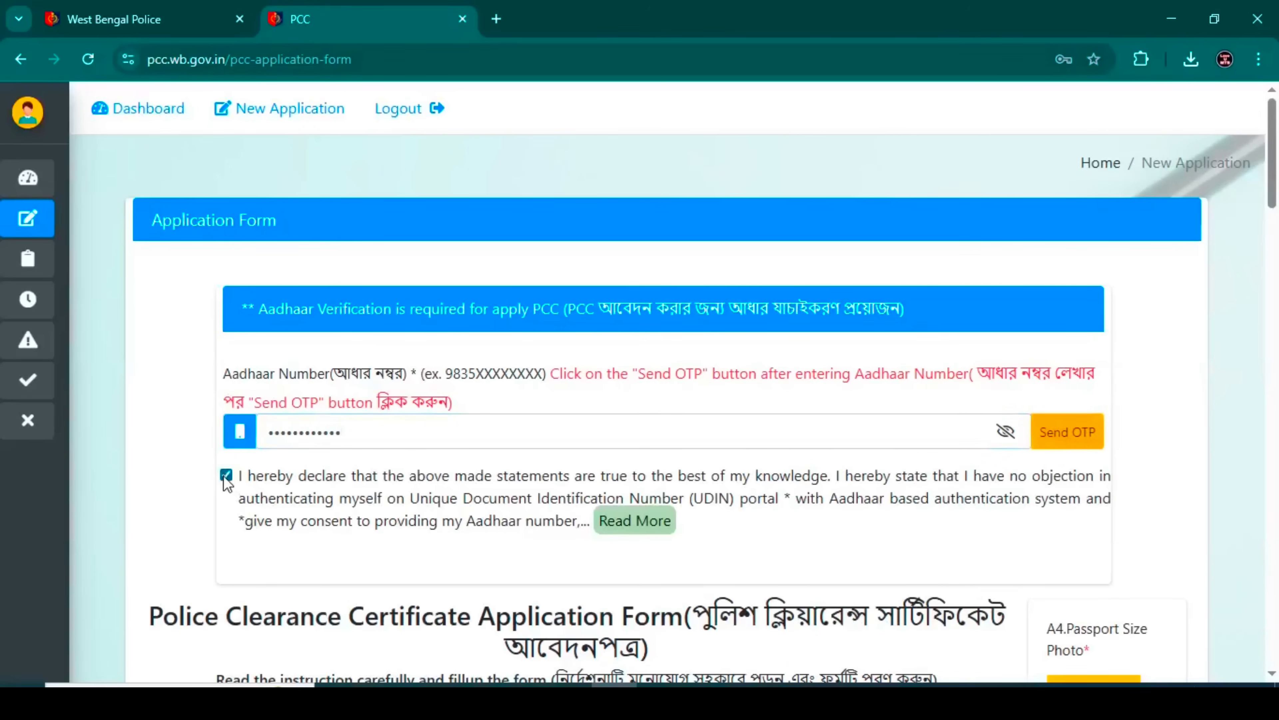
{"action": "left_click", "coordinate": [1091, 446]}
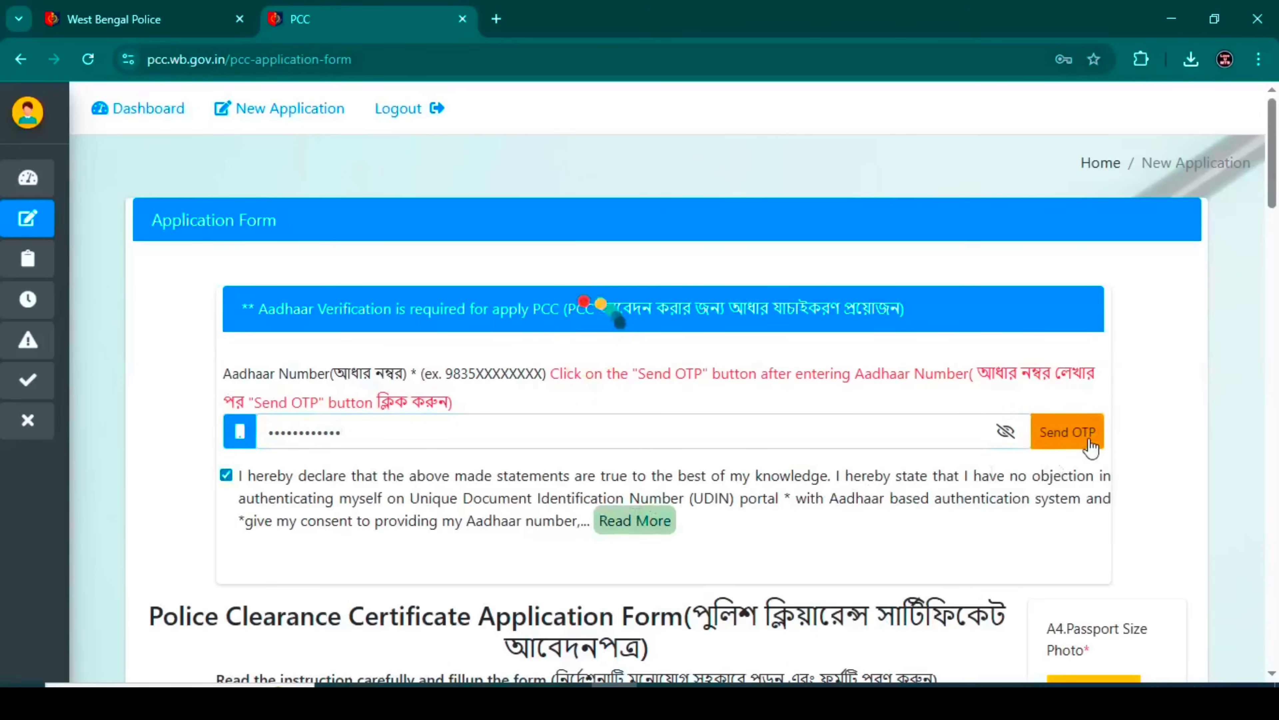
- Enter the Aadhaar OTP and verify it to open the PCC application form
{"action": "left_click", "coordinate": [371, 595]}
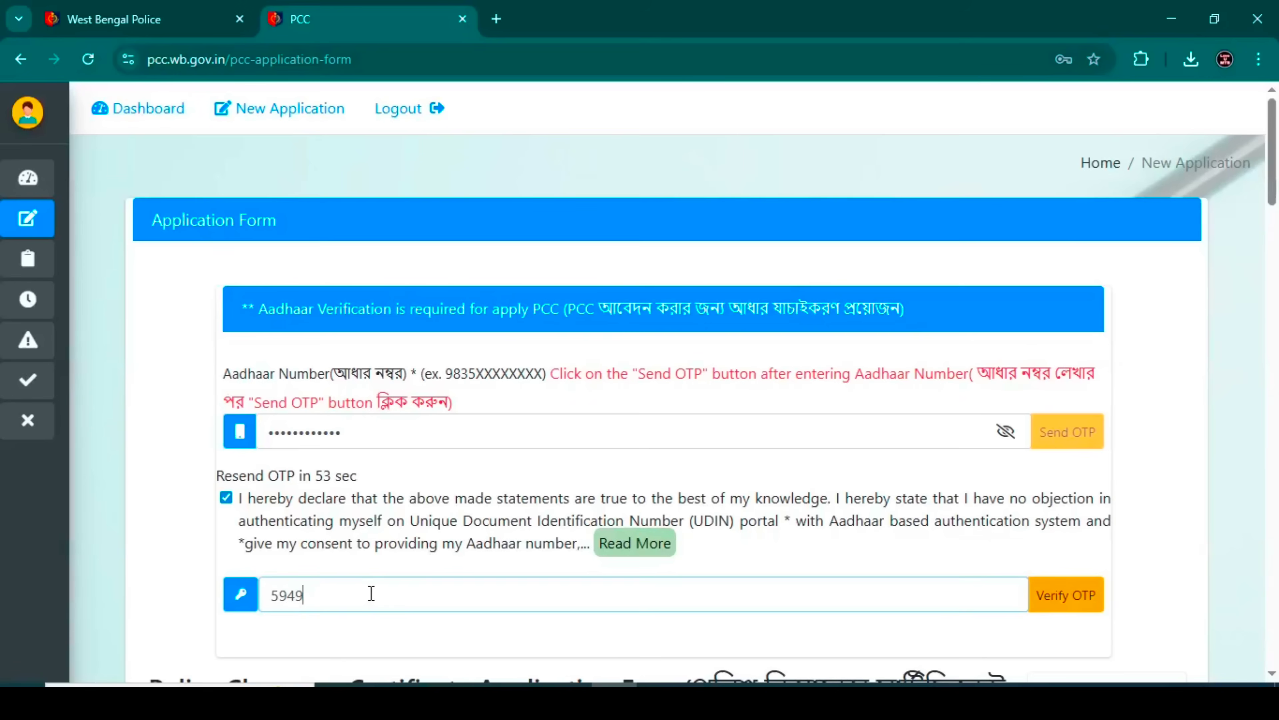
{"action": "left_click", "coordinate": [1084, 610]}
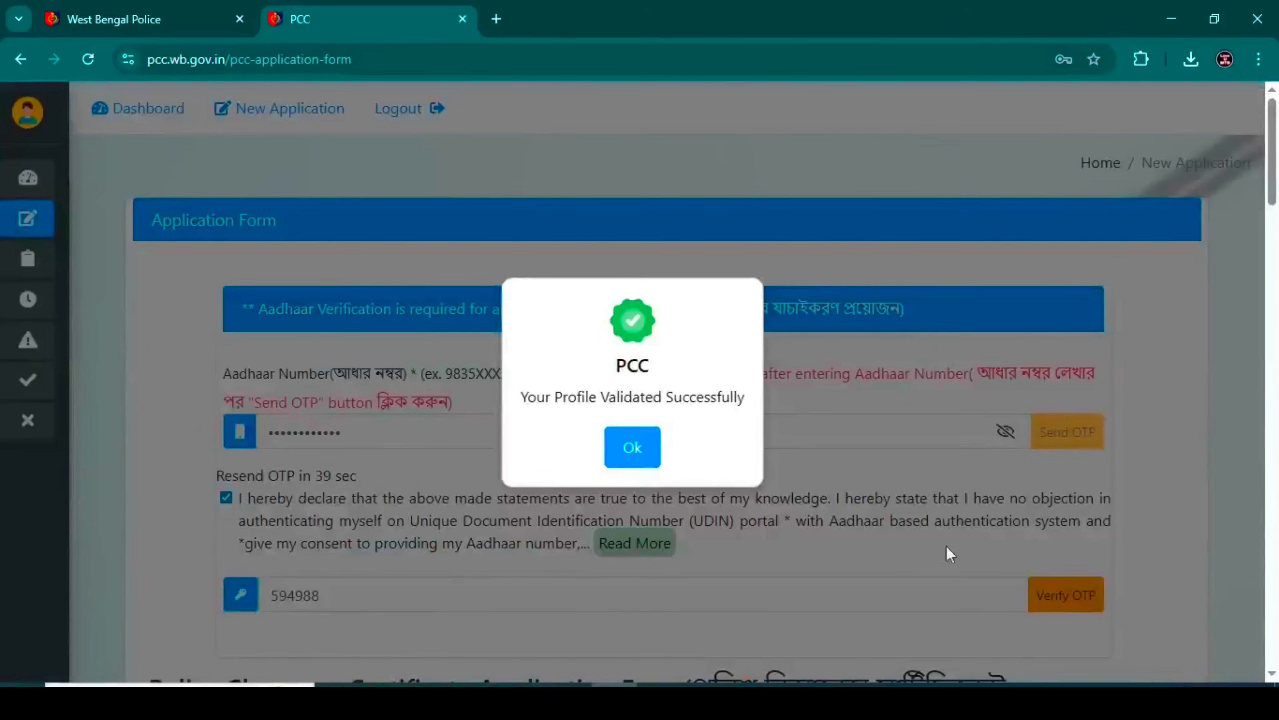
{"action": "left_click", "coordinate": [632, 447]}
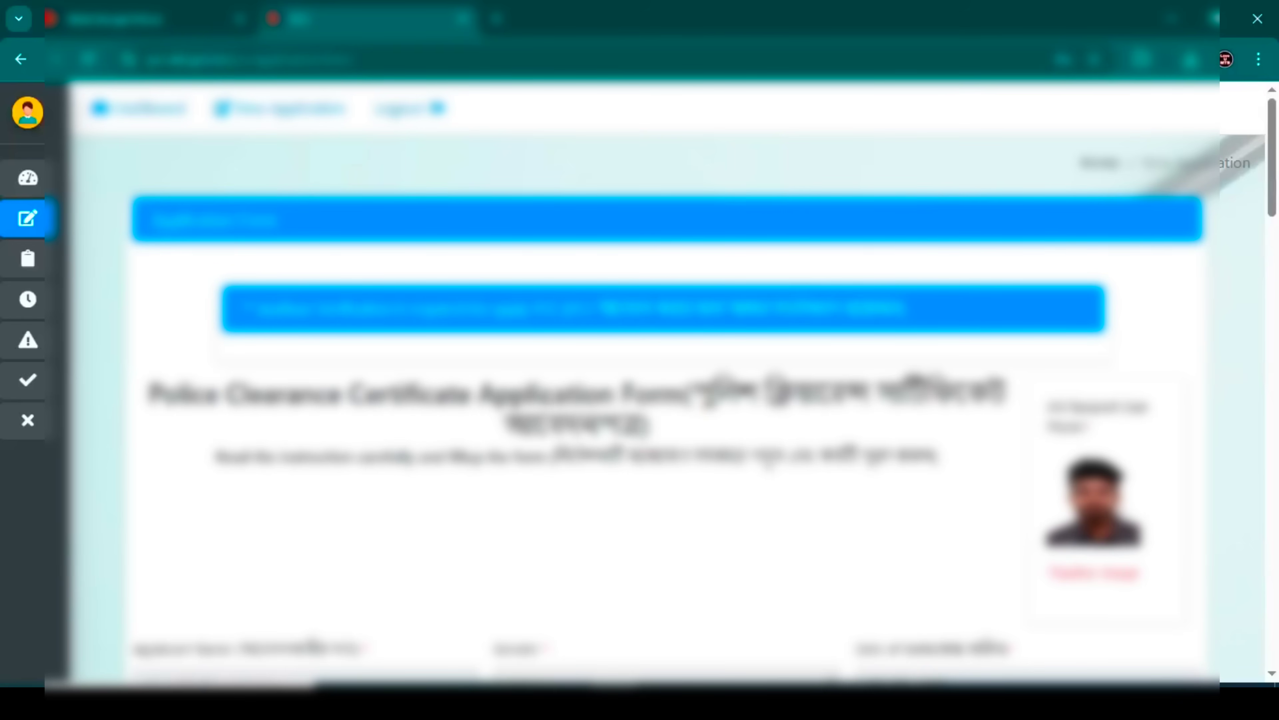
- Scroll to the applicant details and type the applicant's e-mail address into Email Address
{"action": "scroll", "coordinate": [728, 413], "scroll_direction": "down", "scroll_amount": 3}
{"action": "scroll", "coordinate": [736, 373], "scroll_direction": "down", "scroll_amount": 4}
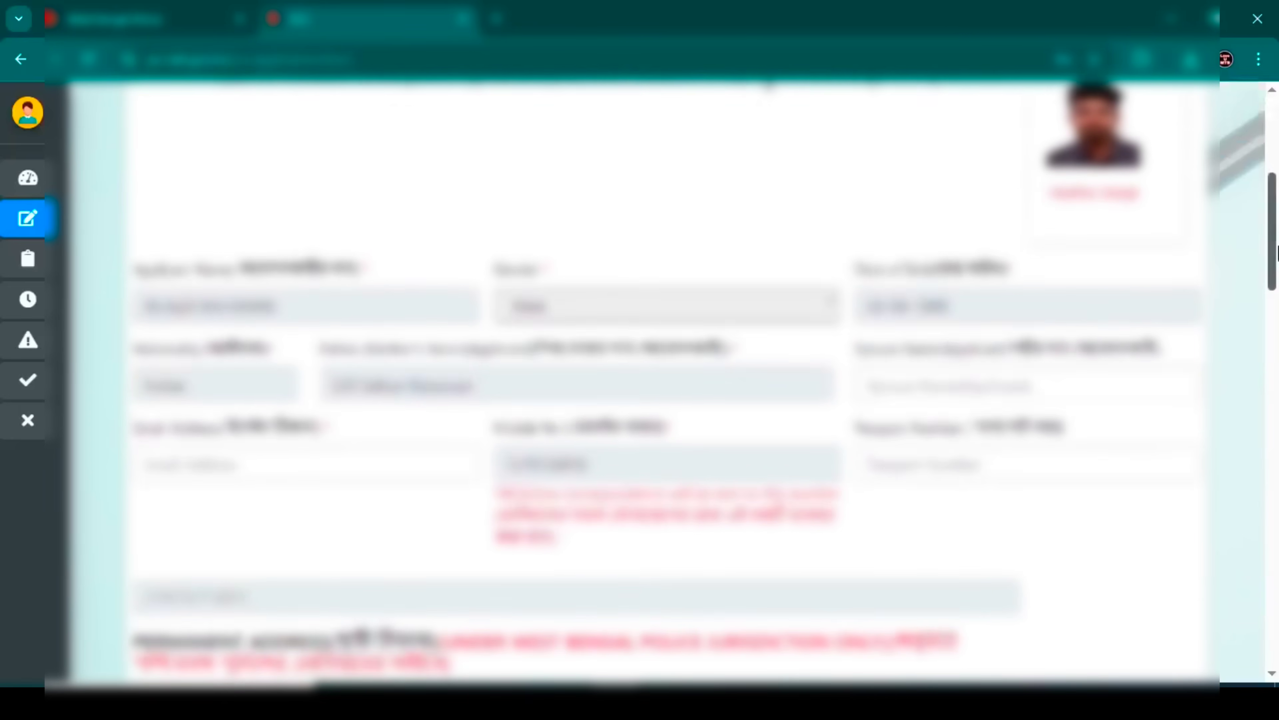
{"action": "left_click_drag", "start_coordinate": [1277, 252], "coordinate": [1276, 229]}
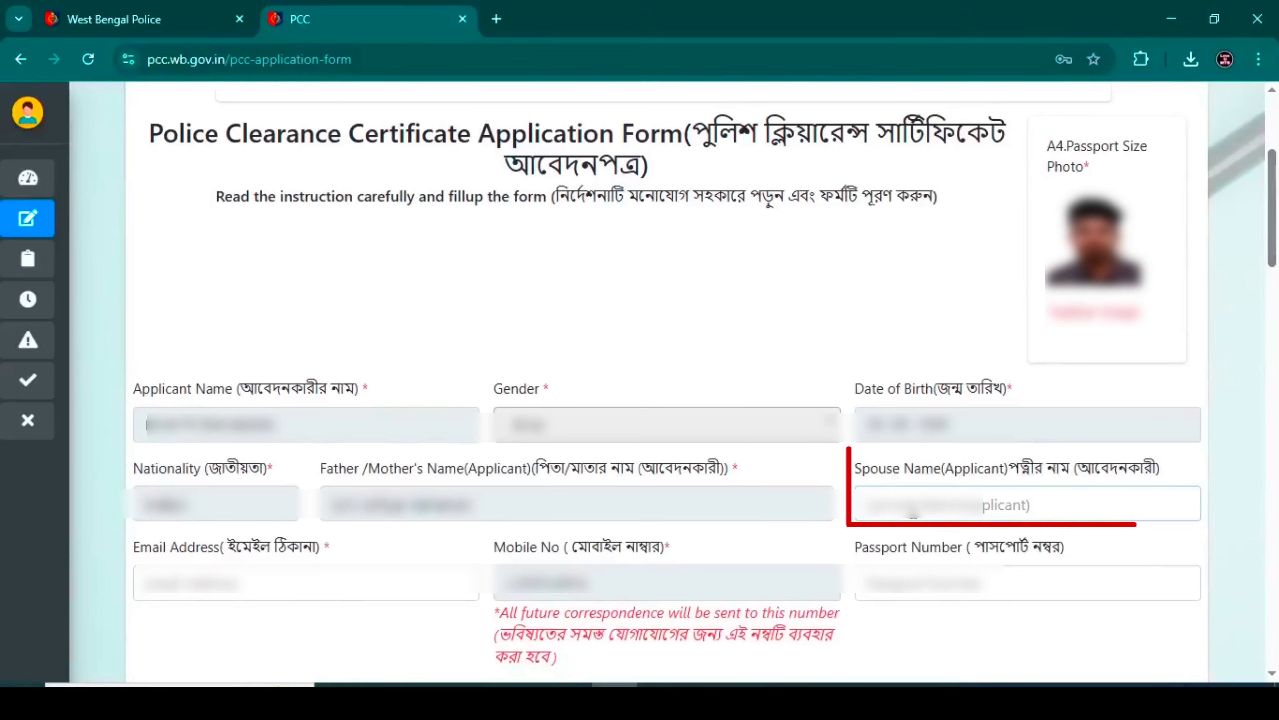
{"action": "left_click_drag", "start_coordinate": [858, 473], "coordinate": [1177, 474]}
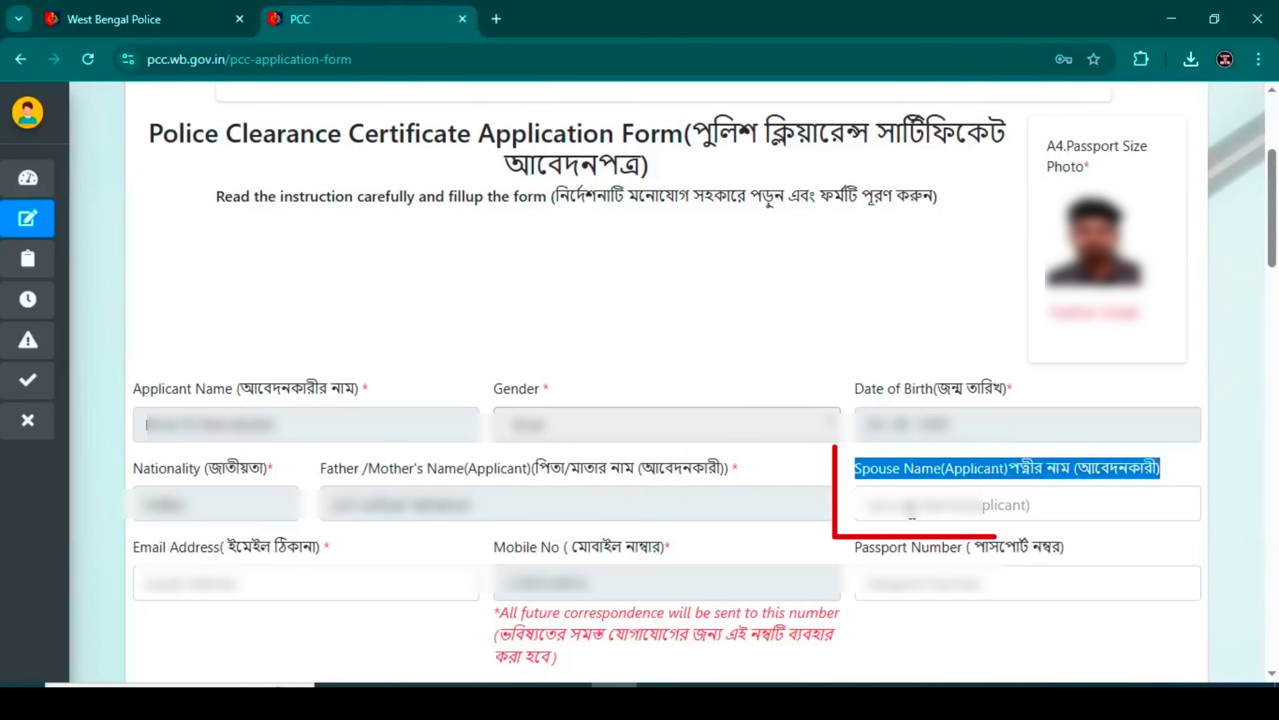
{"action": "left_click", "coordinate": [363, 571]}
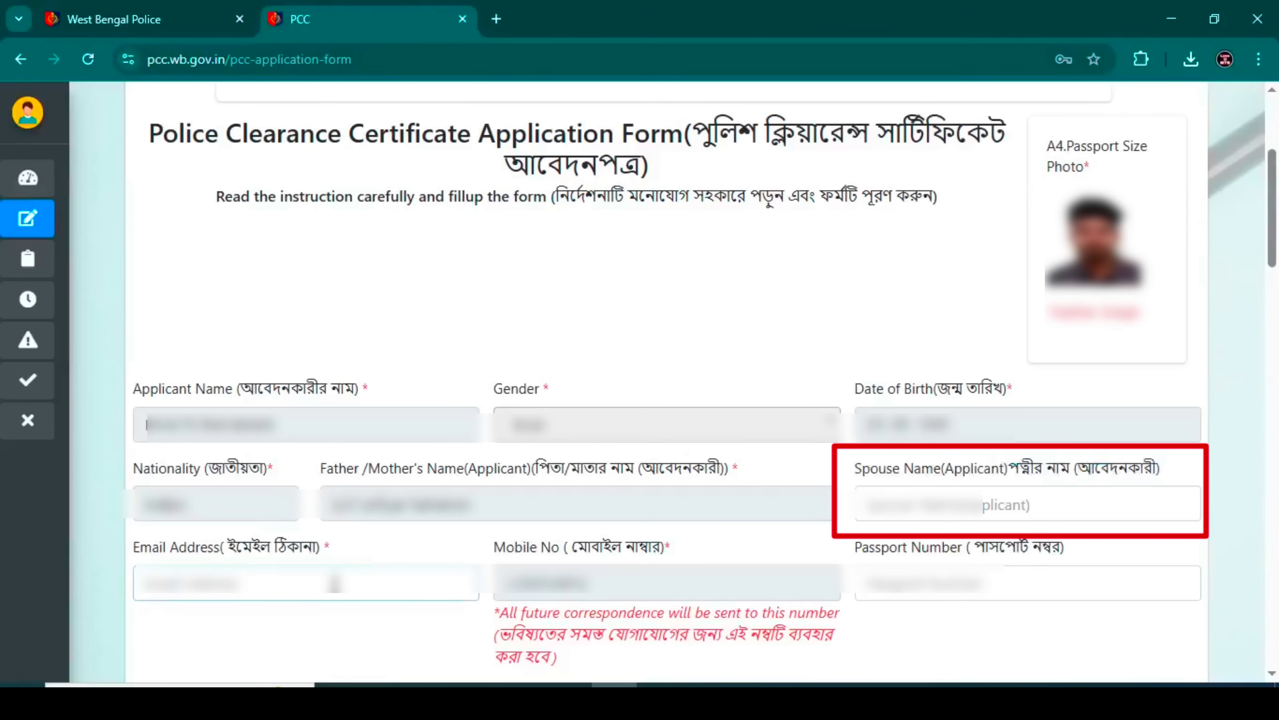
{"action": "type", "text": "abc"}
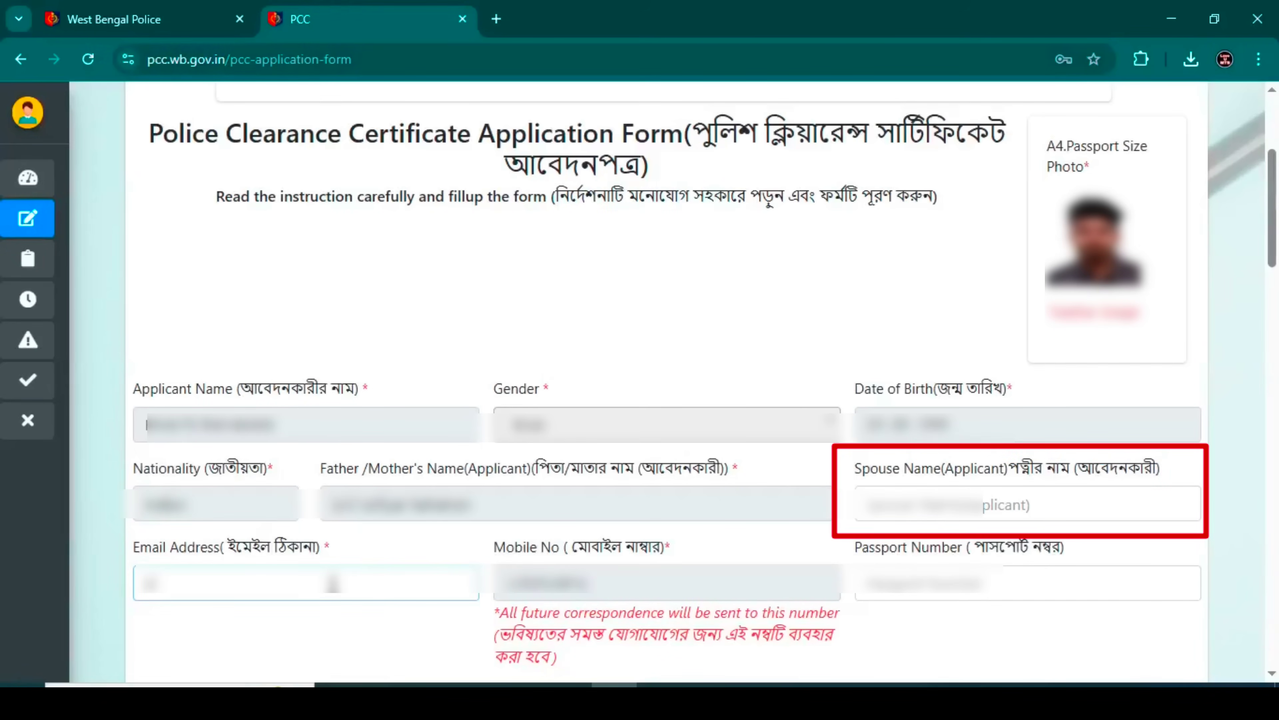
{"action": "key", "text": "BackSpace"}
{"action": "key", "text": "BackSpace"}
{"action": "key", "text": "BackSpace"}
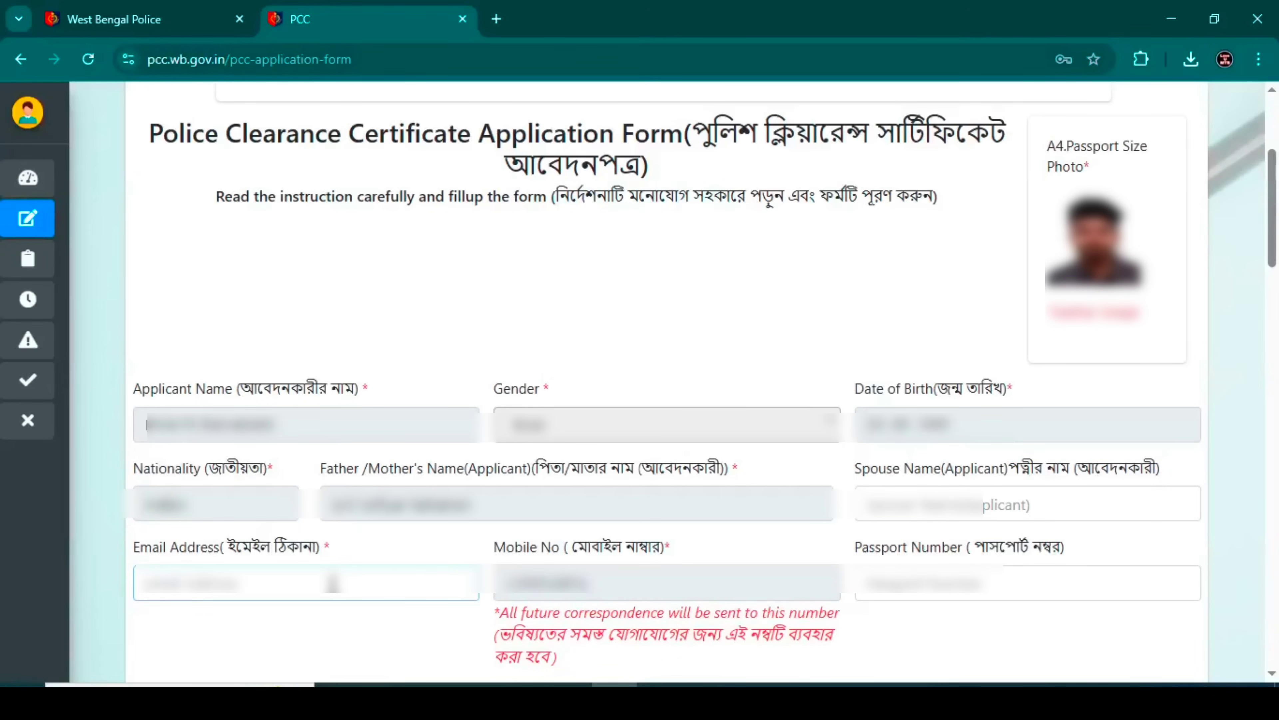
{"action": "type", "text": "abcdef"}
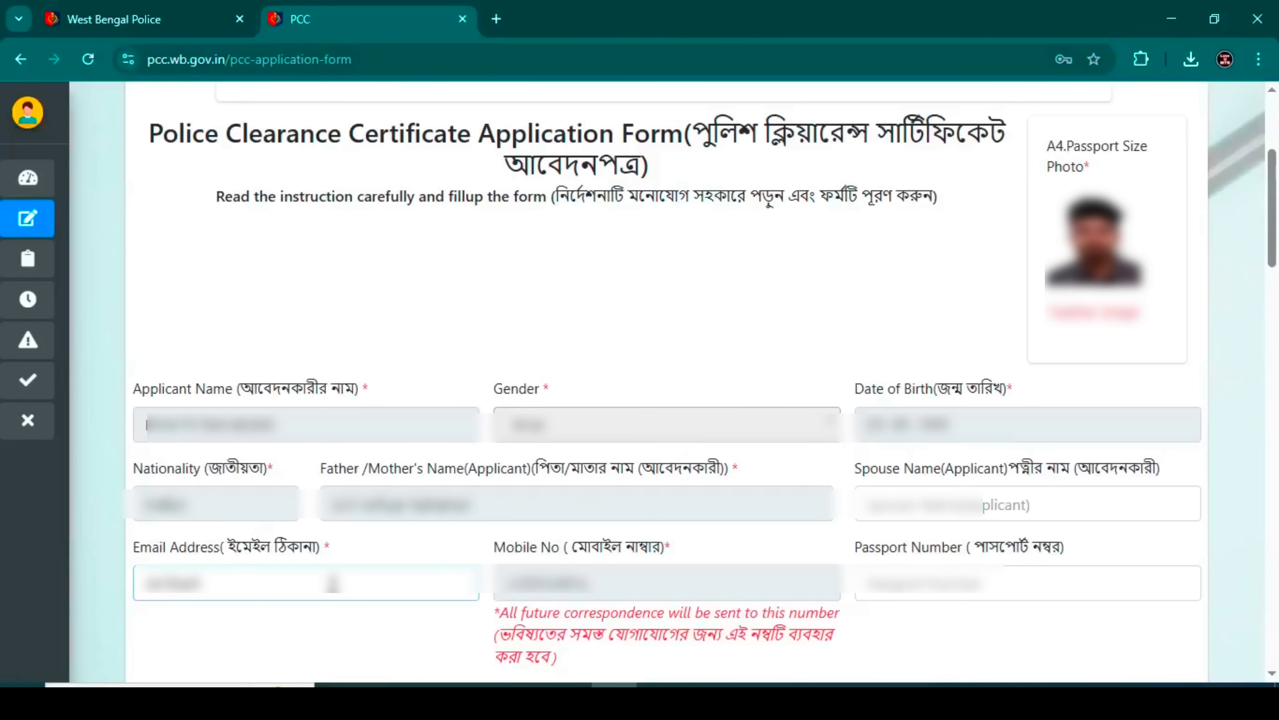
{"action": "type", "text": "abcd"}
- Set the permanent-address stay start to January 2020
{"action": "scroll", "coordinate": [332, 583], "scroll_direction": "down", "scroll_amount": 10}
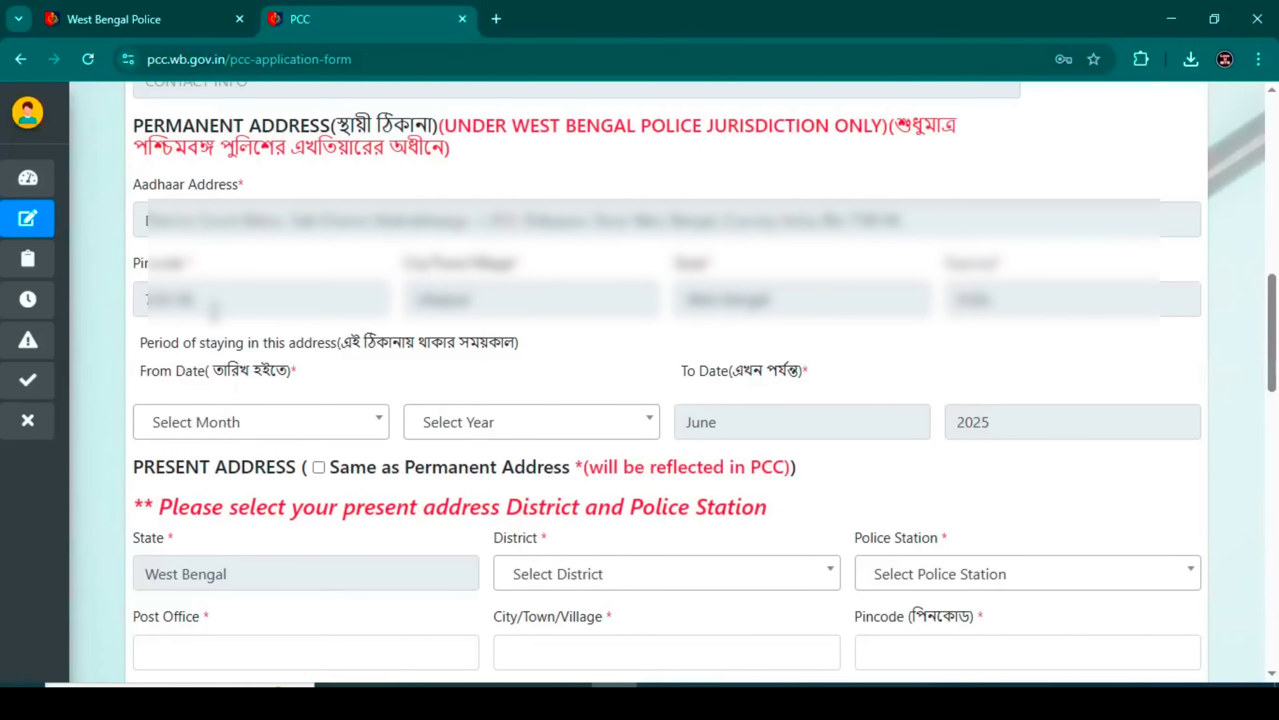
{"action": "left_click", "coordinate": [308, 434]}
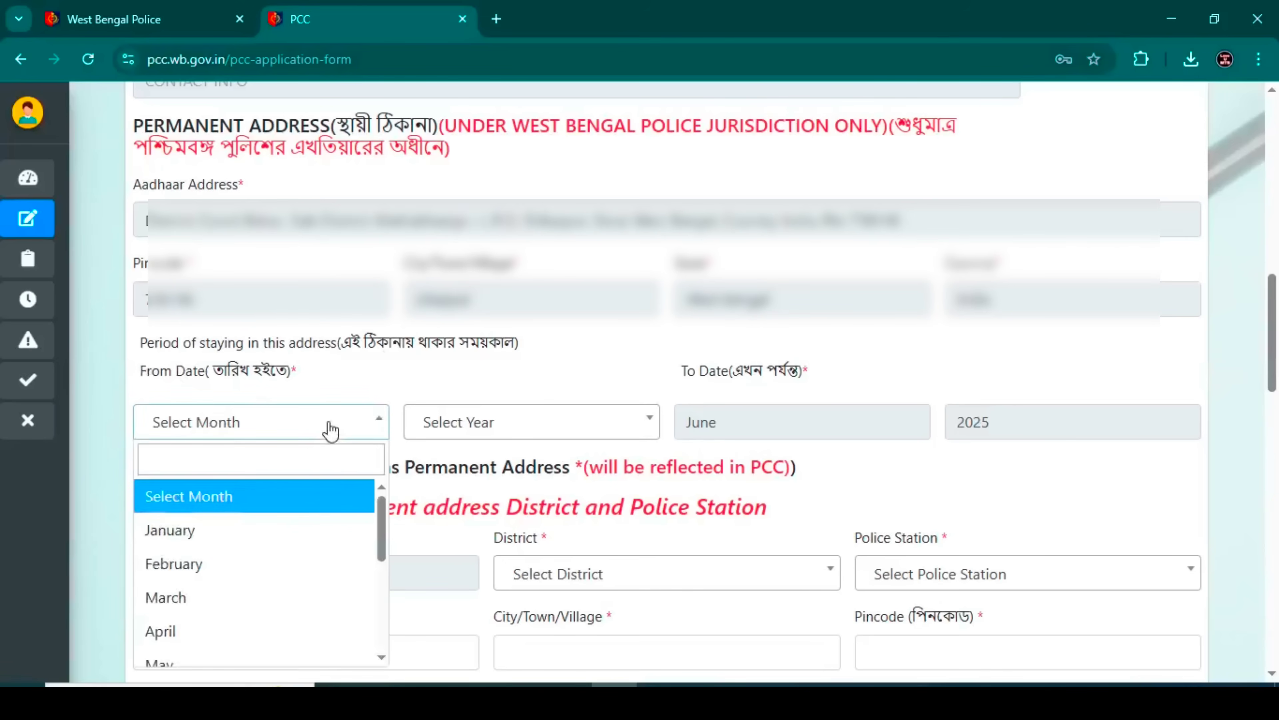
{"action": "left_click", "coordinate": [222, 529]}
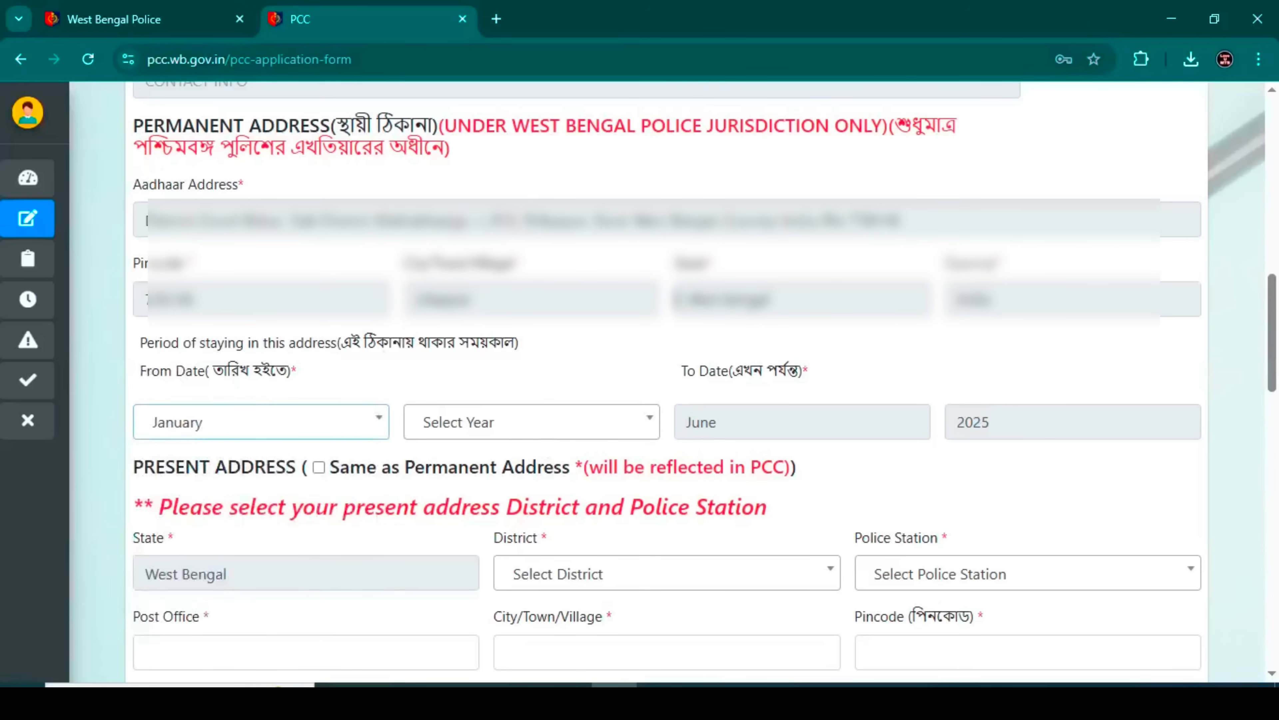
{"action": "left_click", "coordinate": [647, 423]}
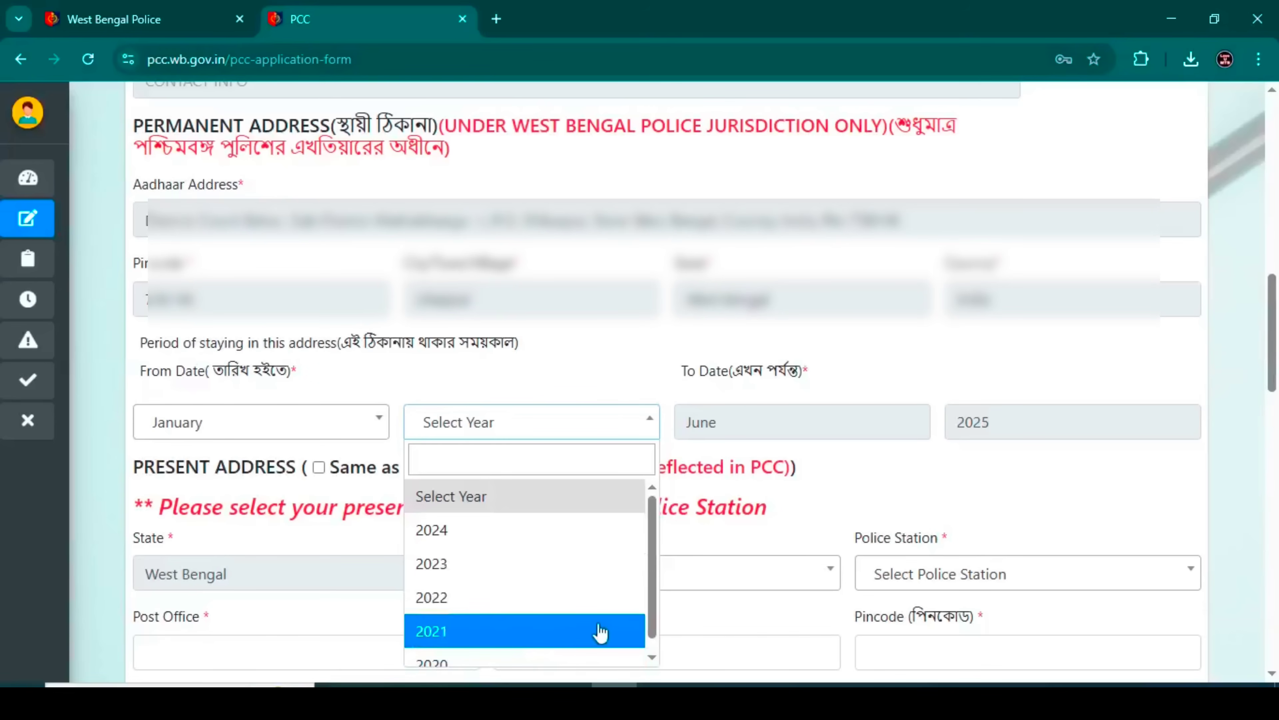
{"action": "scroll", "coordinate": [653, 594], "scroll_direction": "down", "scroll_amount": 1}
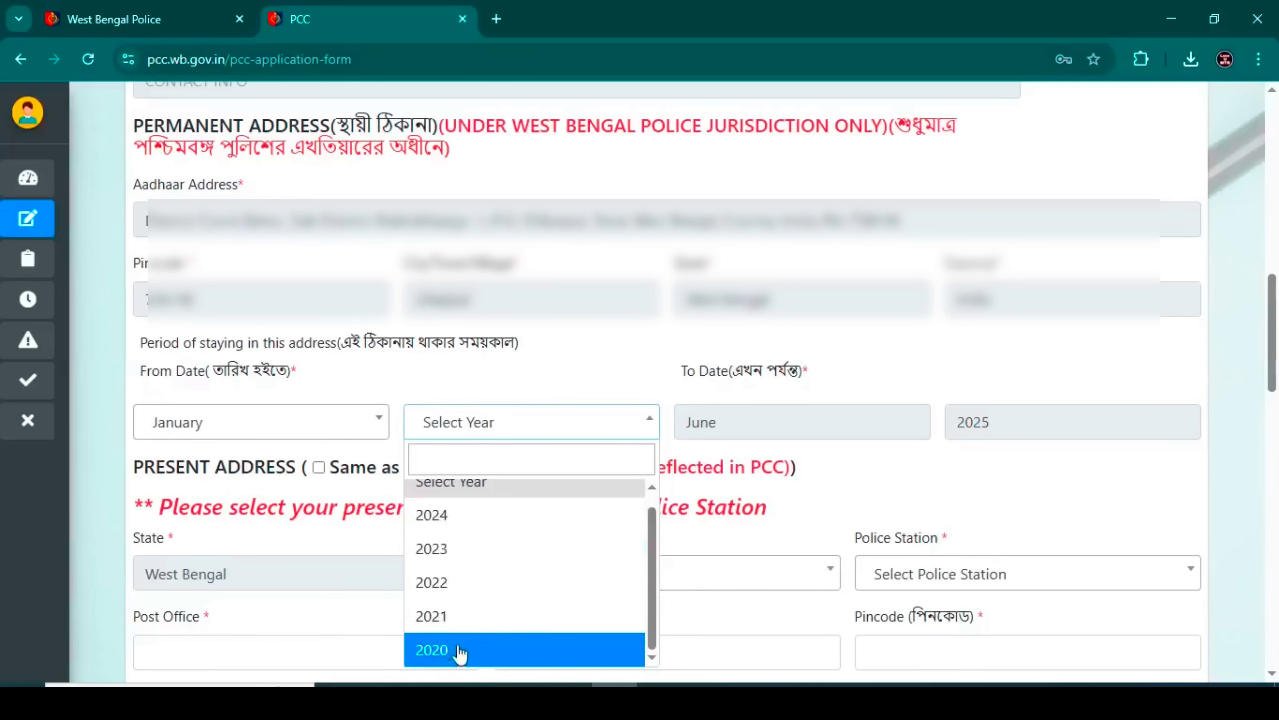
{"action": "left_click", "coordinate": [487, 657]}
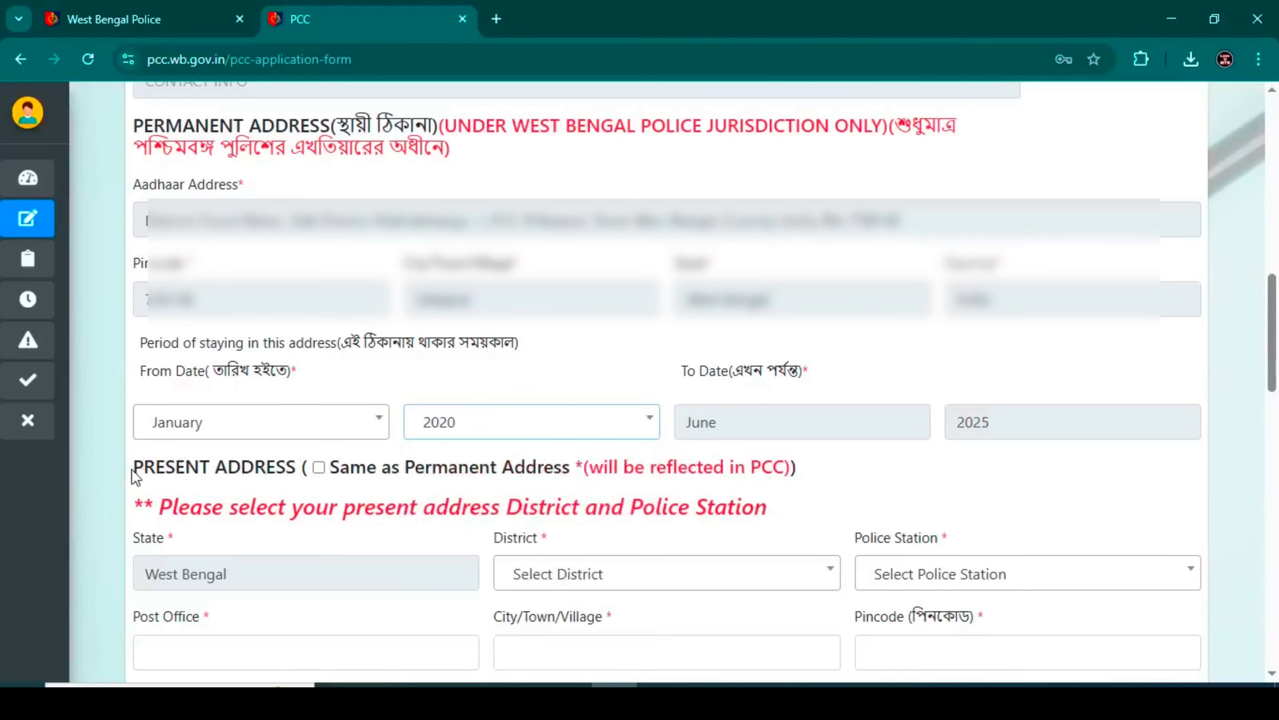
- Tick 'Same as Permanent Address' so the present address copies the permanent one
{"action": "left_click_drag", "start_coordinate": [132, 479], "coordinate": [310, 484]}
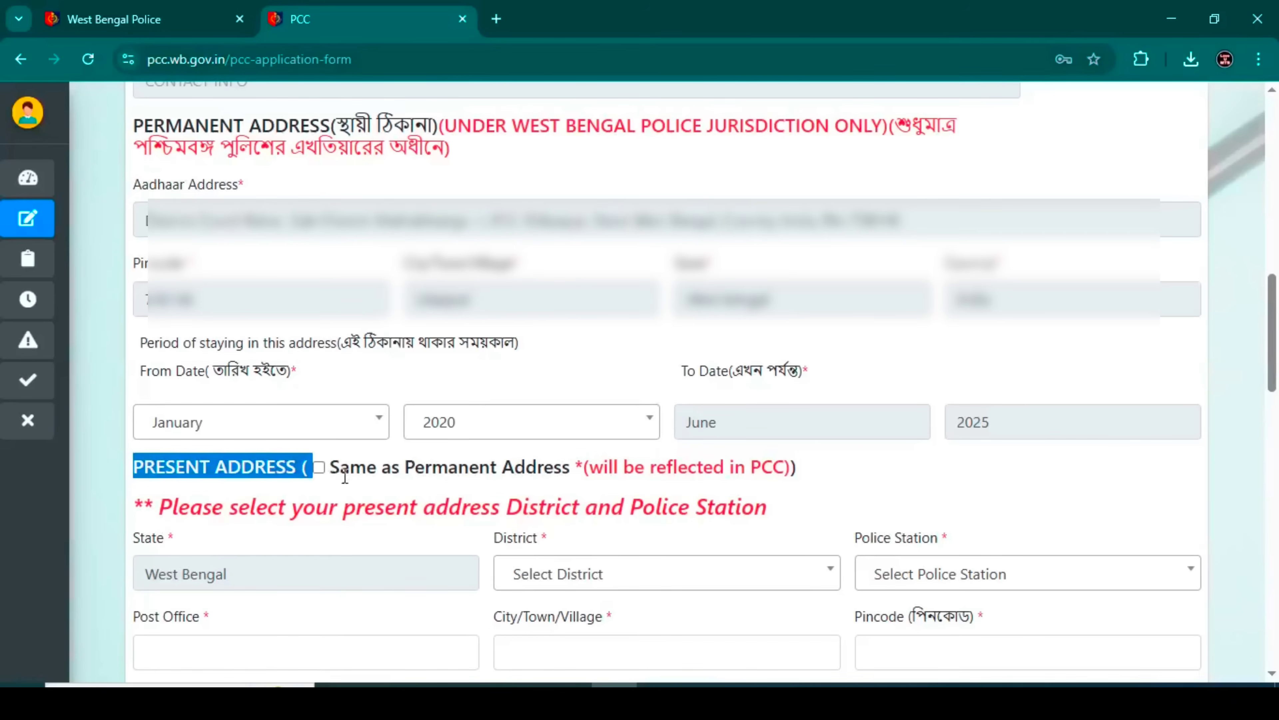
{"action": "left_click", "coordinate": [358, 477]}
{"action": "left_click", "coordinate": [318, 469]}
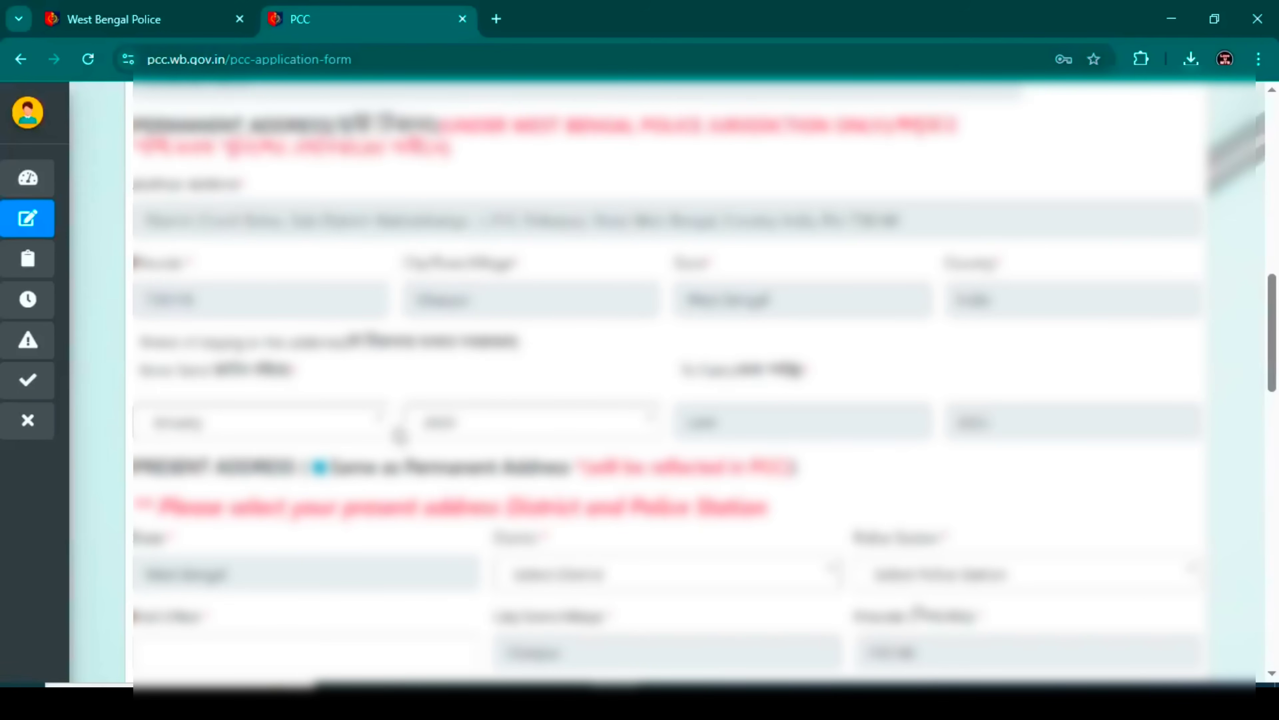
{"action": "scroll", "coordinate": [633, 382], "scroll_direction": "down", "scroll_amount": 1}
- Choose the present-address District and Police Station from their dropdowns
{"action": "left_click_drag", "start_coordinate": [1270, 359], "coordinate": [1270, 399]}
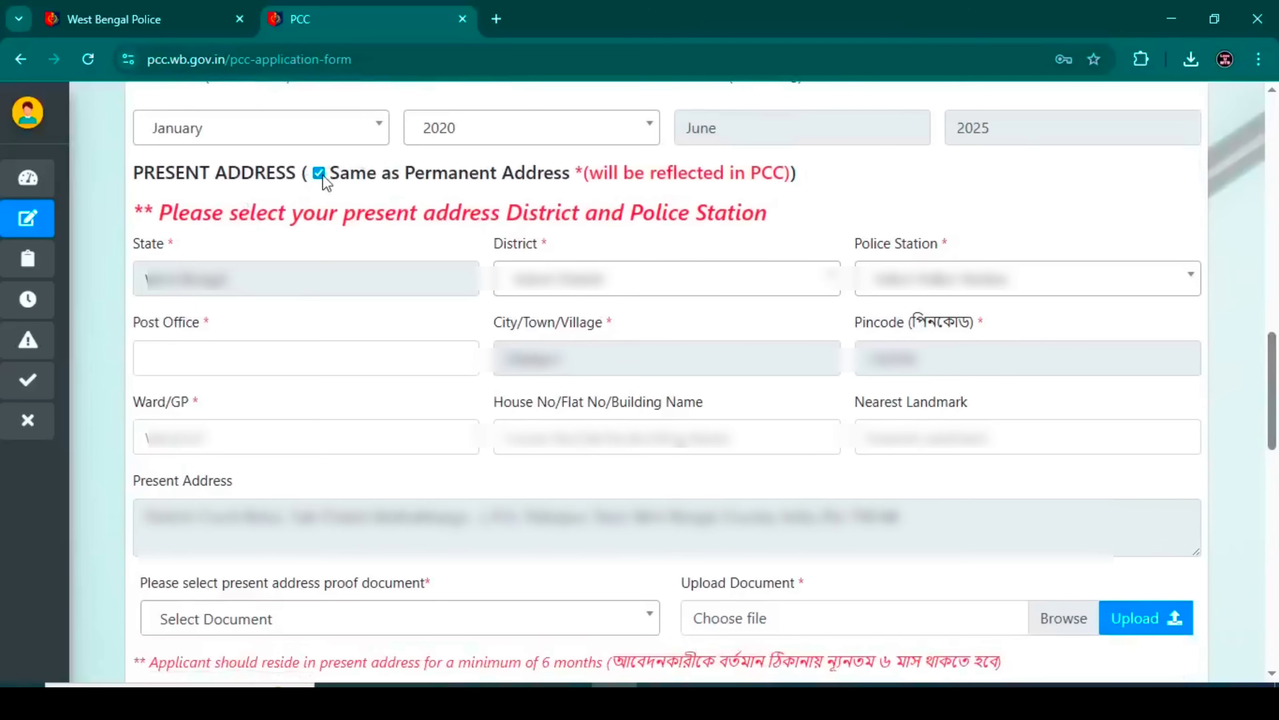
{"action": "left_click", "coordinate": [521, 282]}
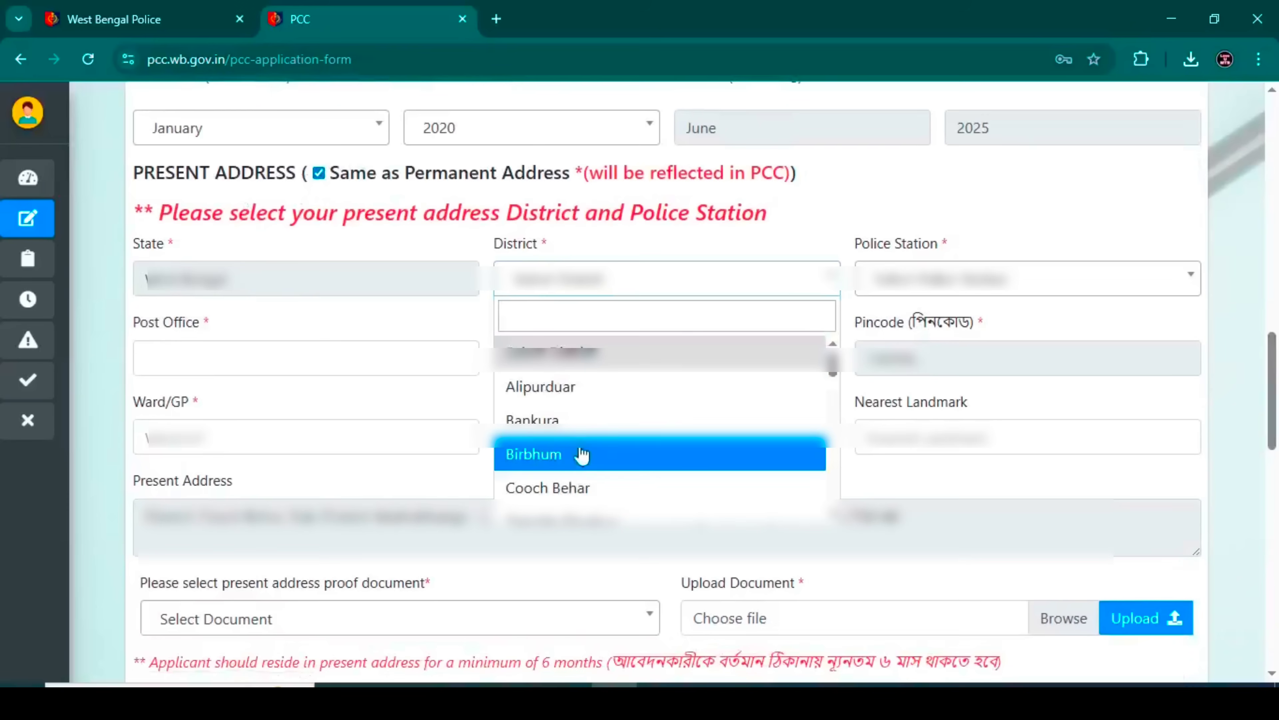
{"action": "left_click", "coordinate": [574, 486]}
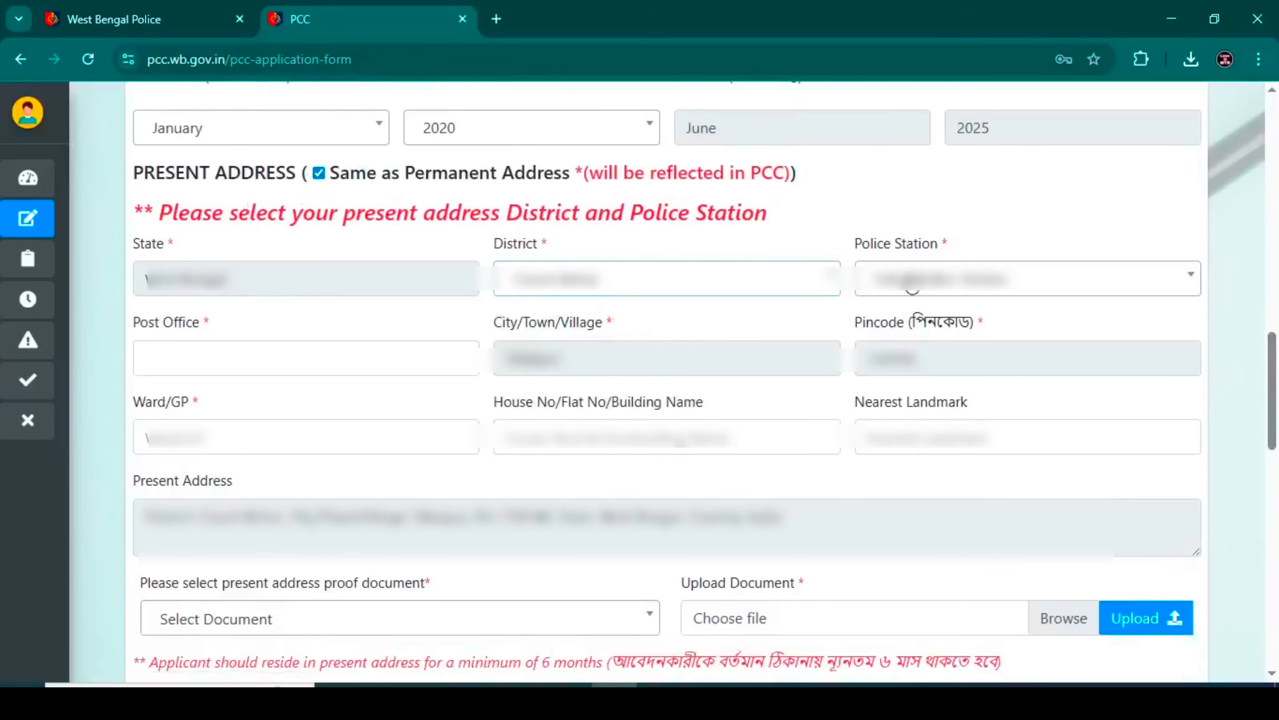
{"action": "left_click", "coordinate": [916, 272]}
{"action": "left_click", "coordinate": [918, 489]}
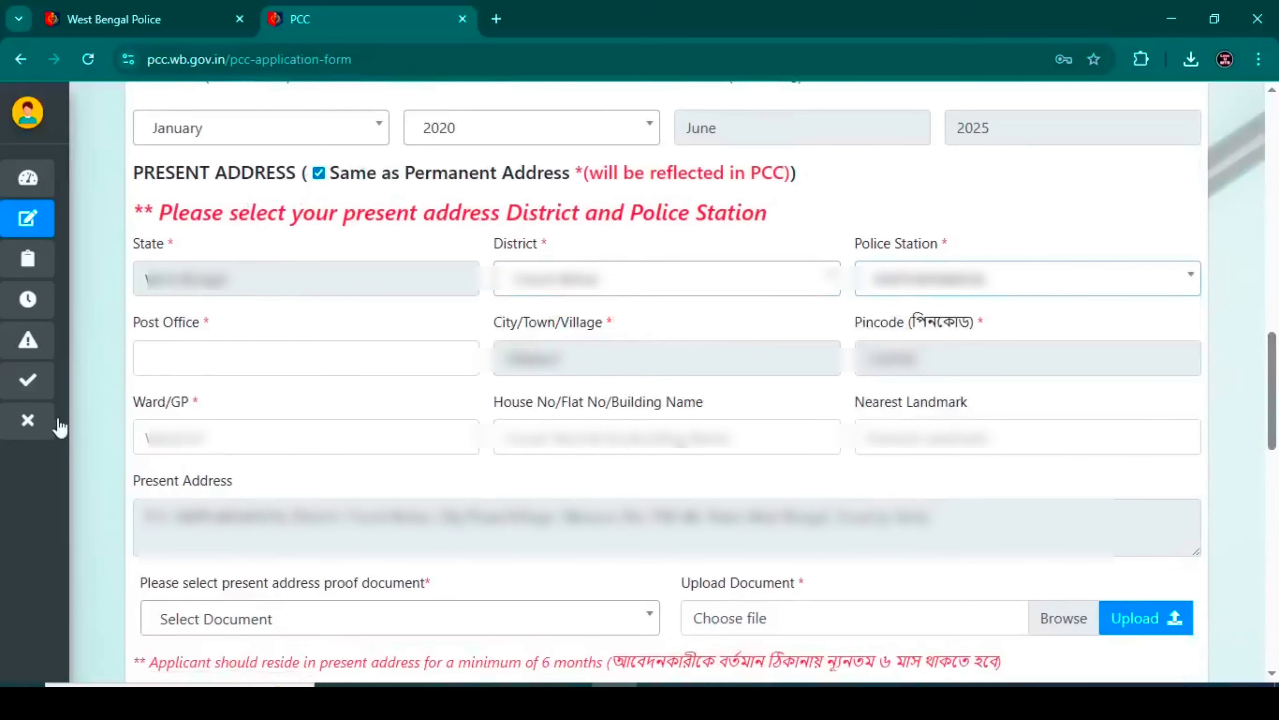
- Fill in the present-address Post Office, Ward/GP, House No and Nearest Landmark fields
{"action": "left_click", "coordinate": [323, 375]}
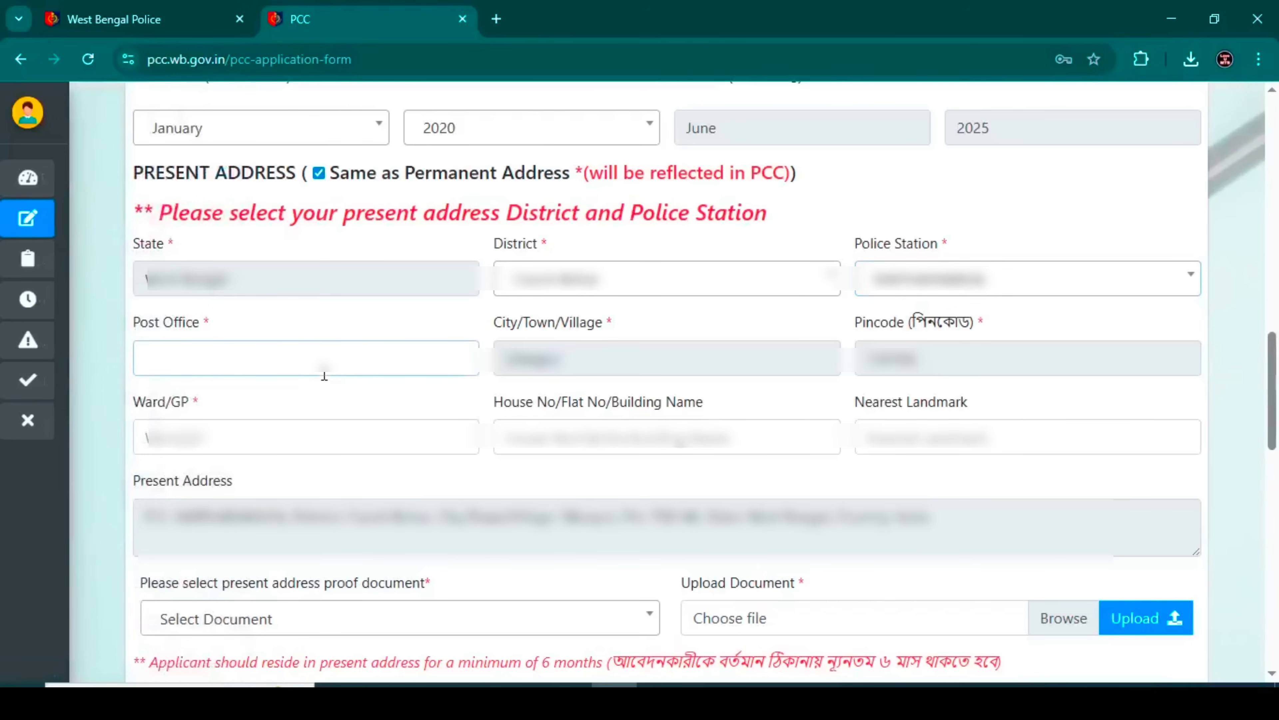
{"action": "type", "text": "s"}
{"action": "key", "text": "BackSpace"}
{"action": "type", "text": "Shibpur"}
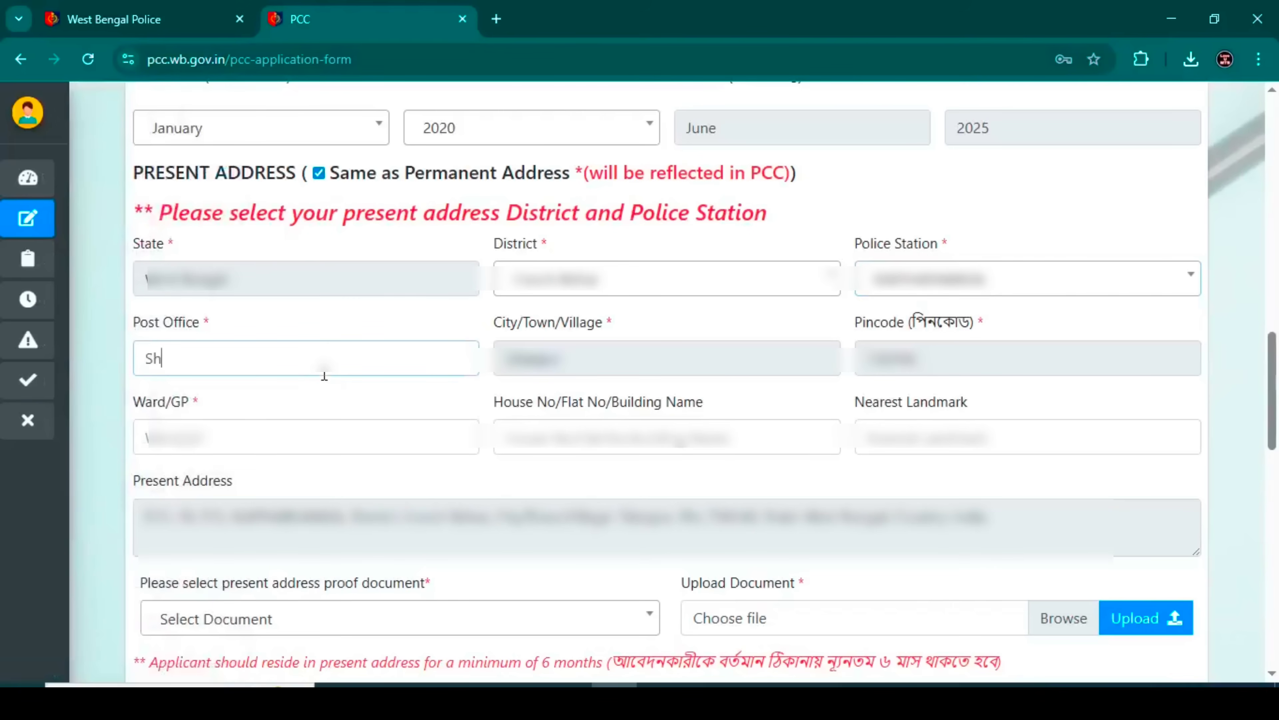
{"action": "left_click", "coordinate": [191, 447]}
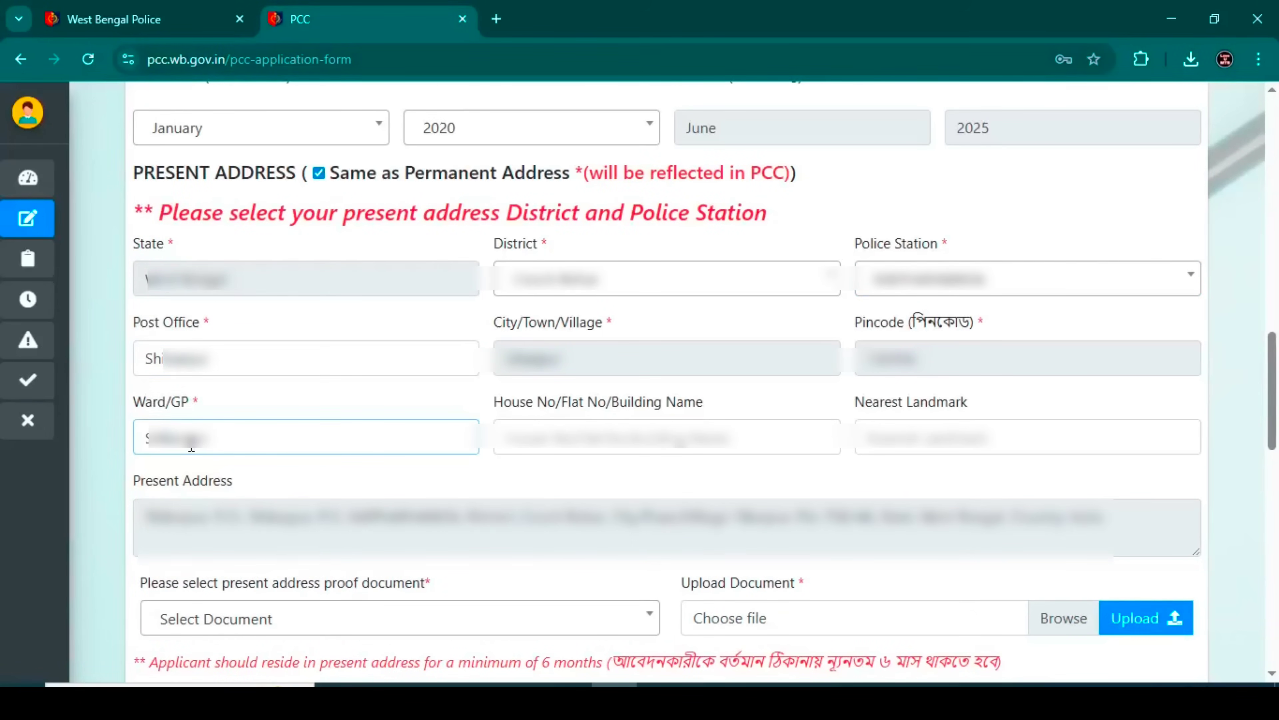
{"action": "left_click", "coordinate": [552, 438]}
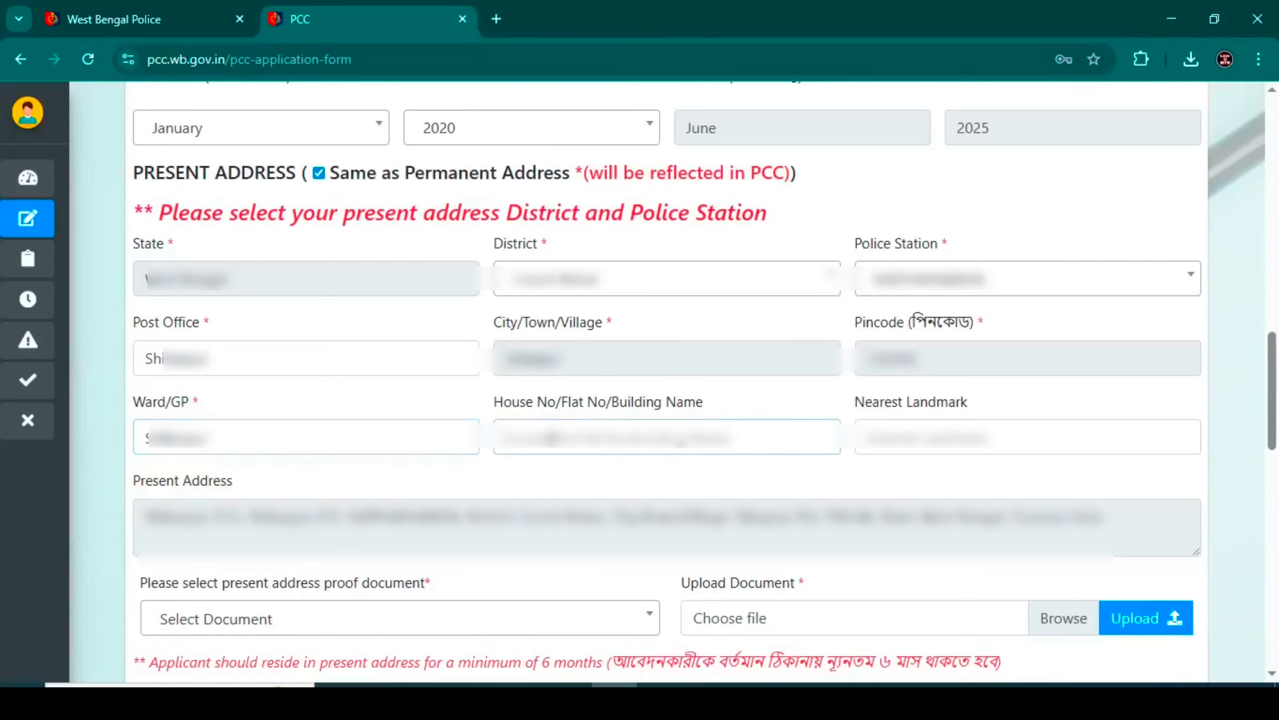
{"action": "type", "text": "ABCDE"}
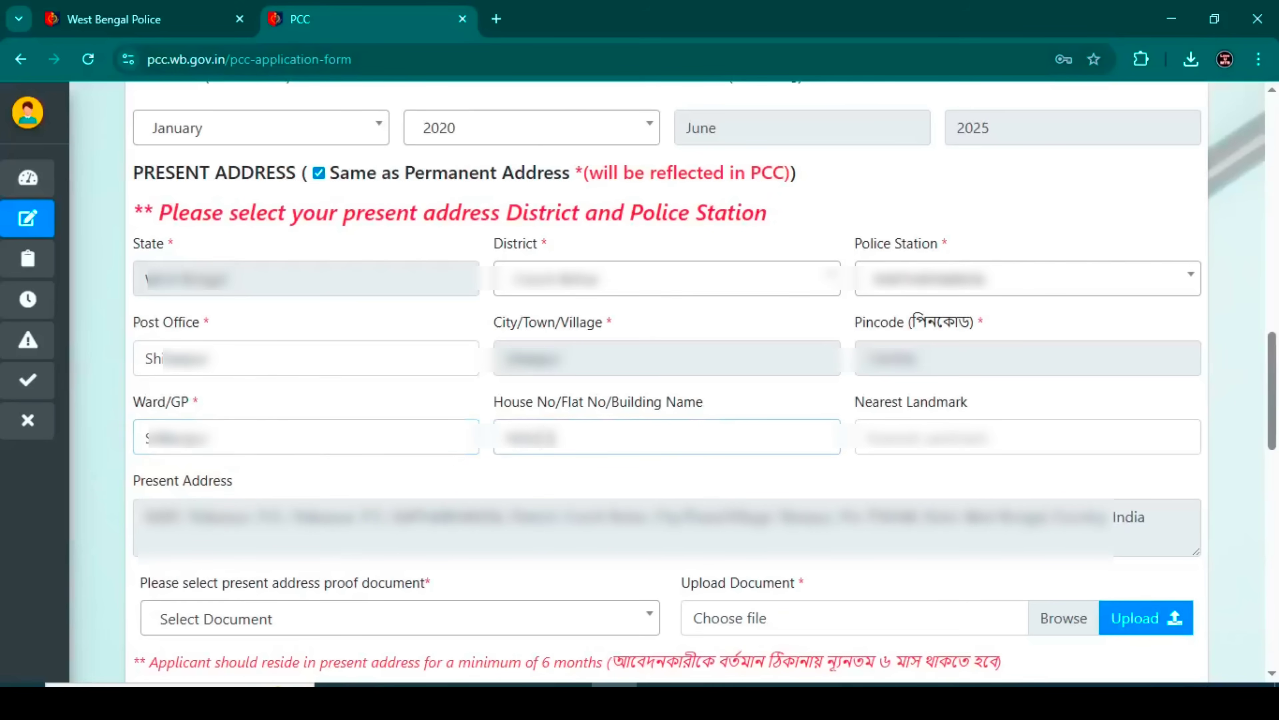
{"action": "left_click", "coordinate": [924, 443]}
{"action": "type", "text": "ABCD"}
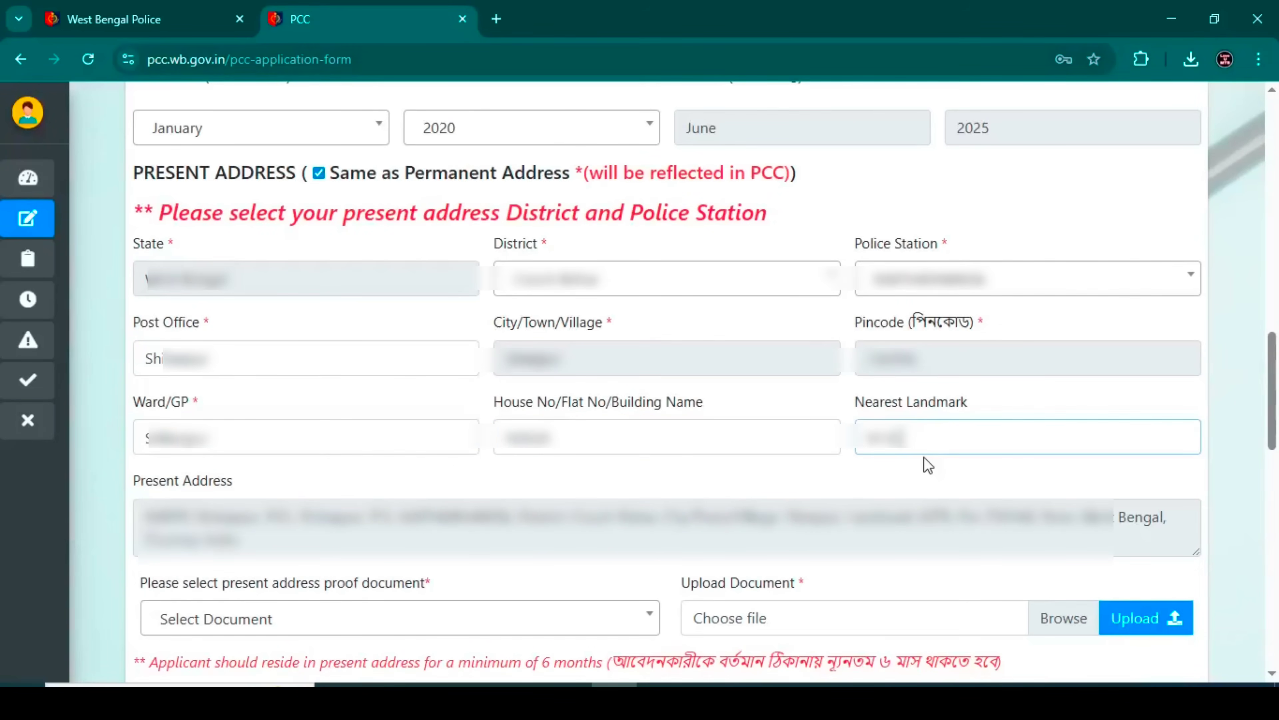
{"action": "type", "text": "EFGH IJKL"}
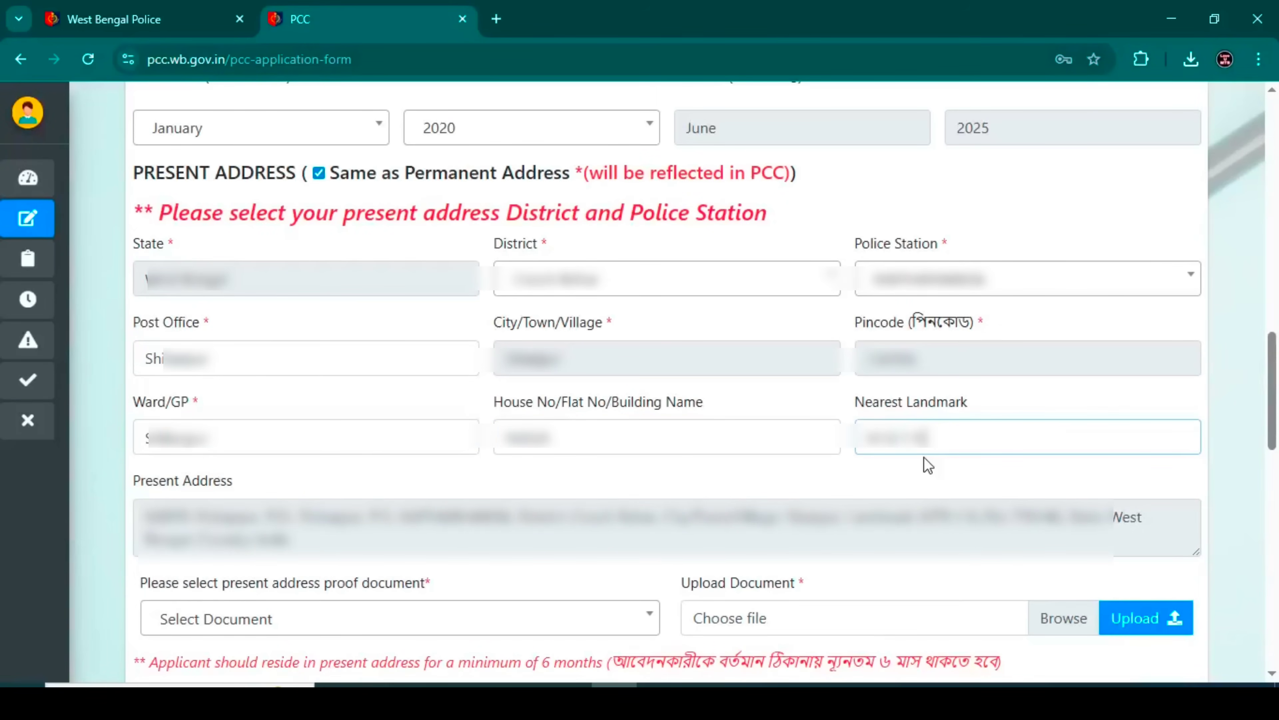
{"action": "type", "text": "MNOPQ"}
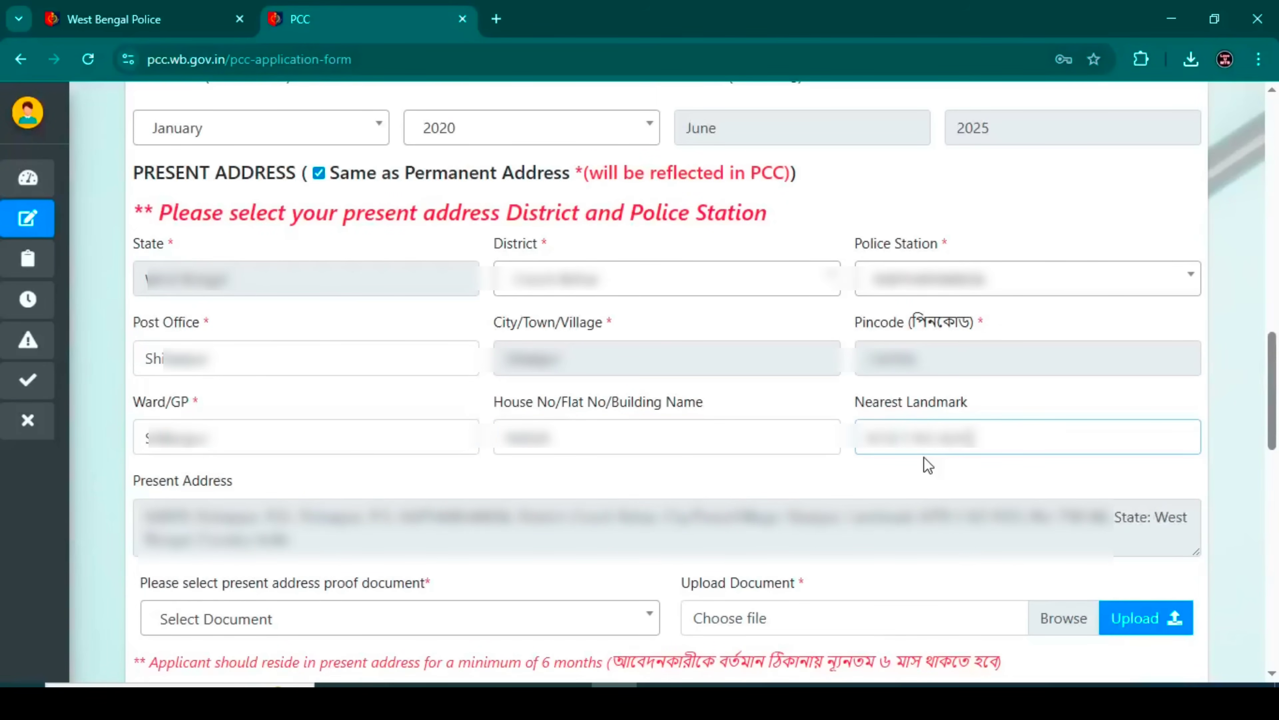
{"action": "type", "text": "RS"}
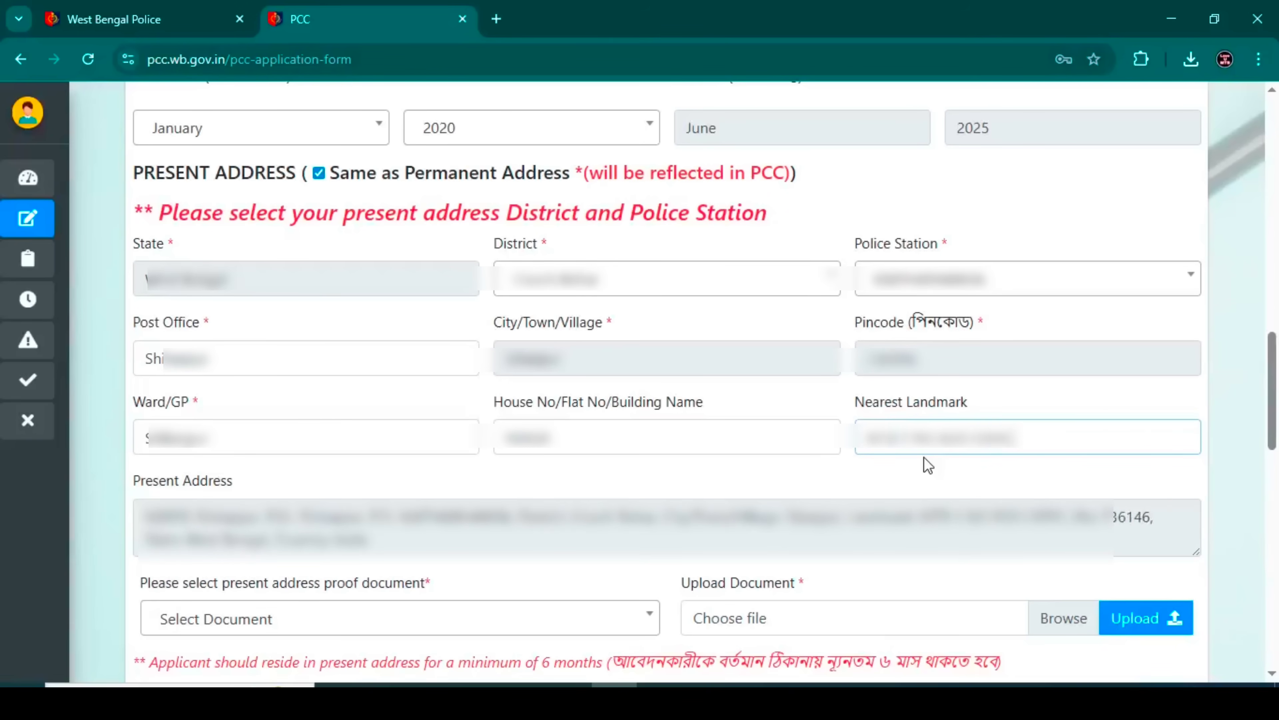
{"action": "left_click", "coordinate": [751, 480]}
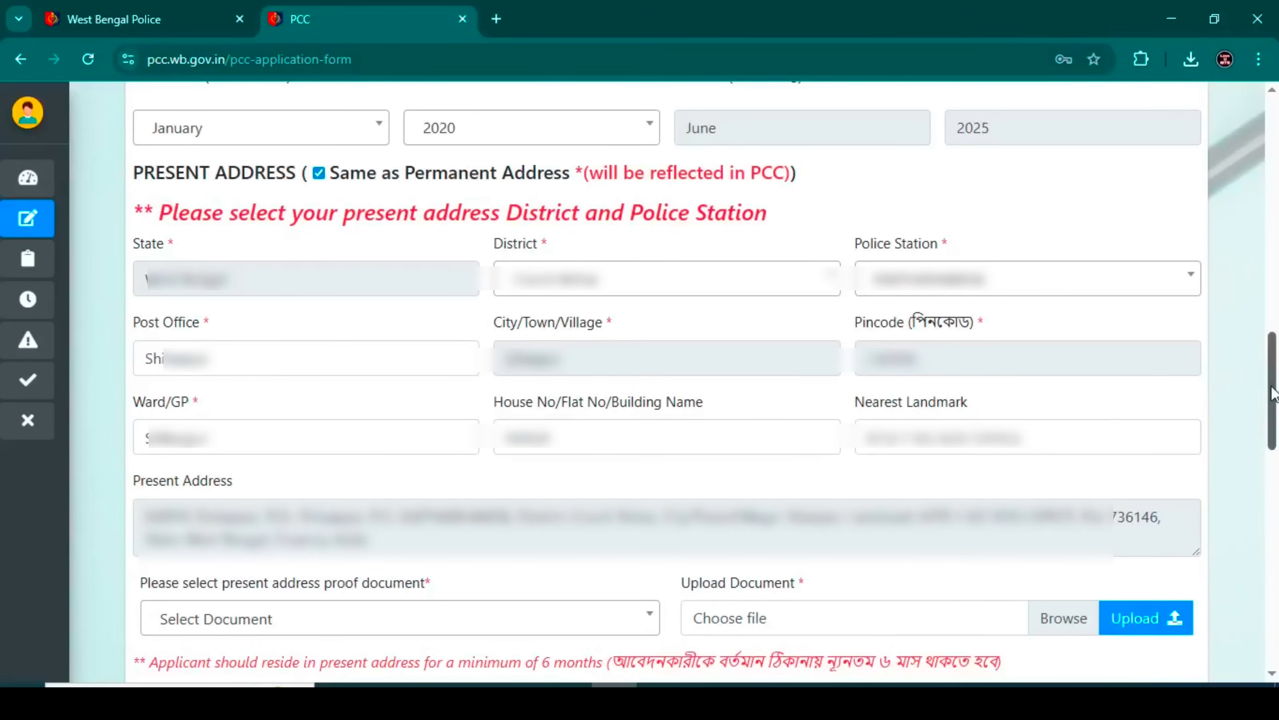
- Select Aadhaar as the present-address proof document type
{"action": "scroll", "coordinate": [657, 264], "scroll_direction": "down", "scroll_amount": 8}
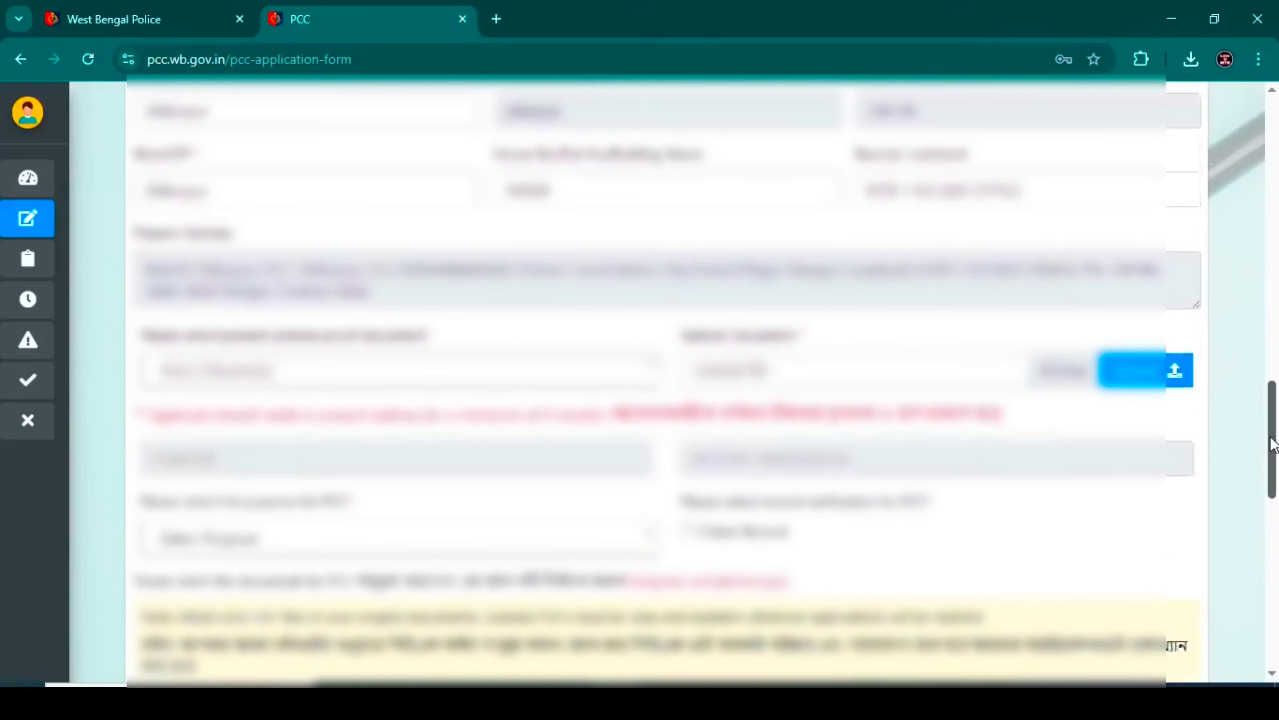
{"action": "scroll", "coordinate": [657, 263], "scroll_direction": "down", "scroll_amount": 1}
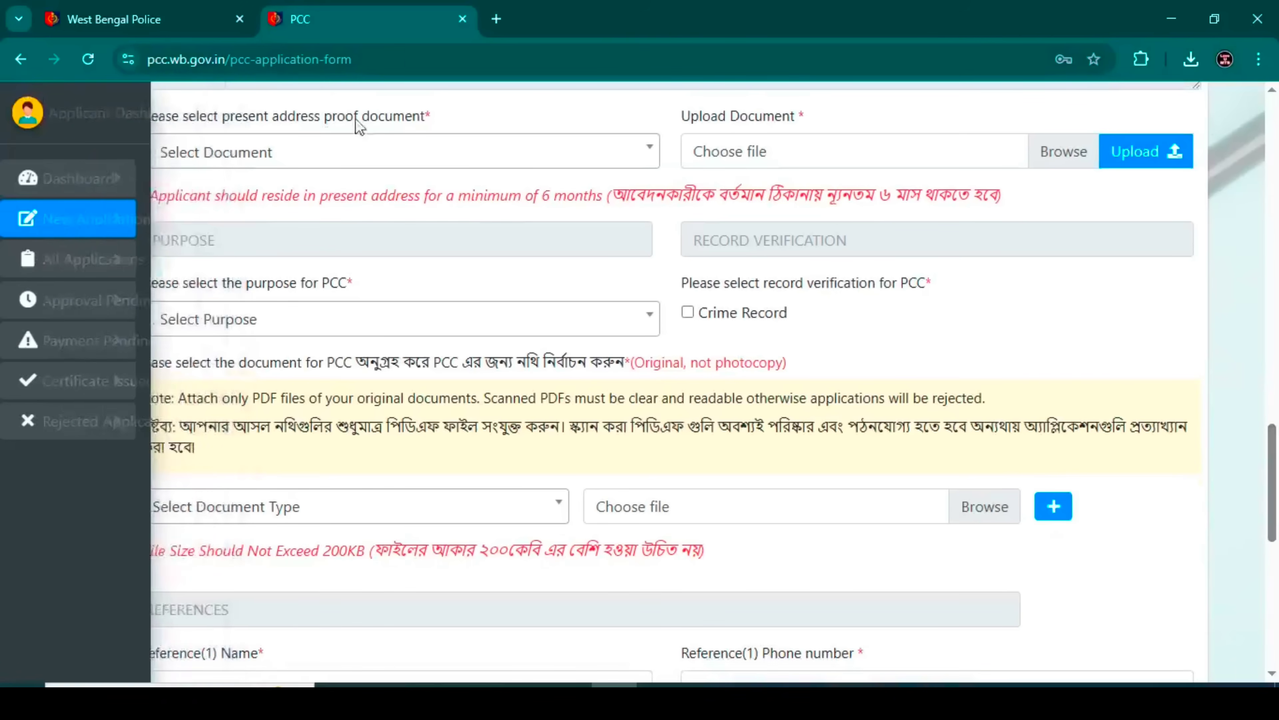
{"action": "left_click_drag", "start_coordinate": [136, 114], "coordinate": [443, 123]}
{"action": "left_click", "coordinate": [461, 132]}
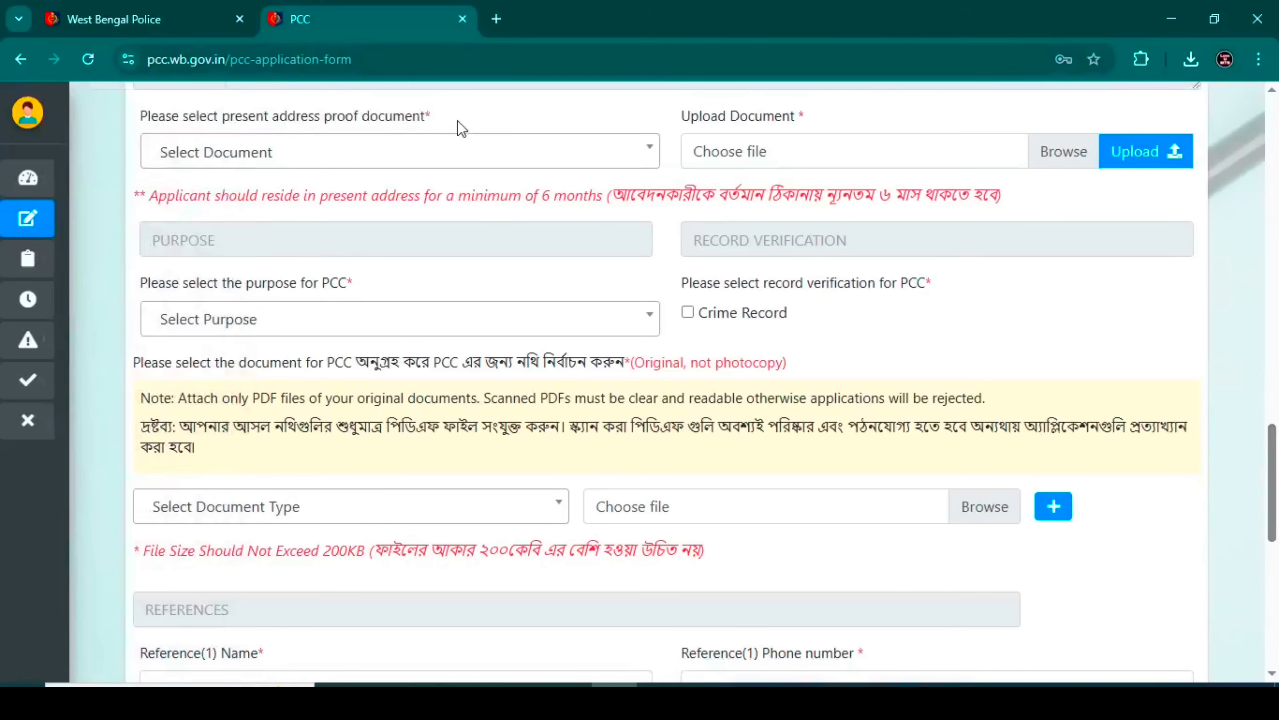
{"action": "left_click", "coordinate": [449, 152]}
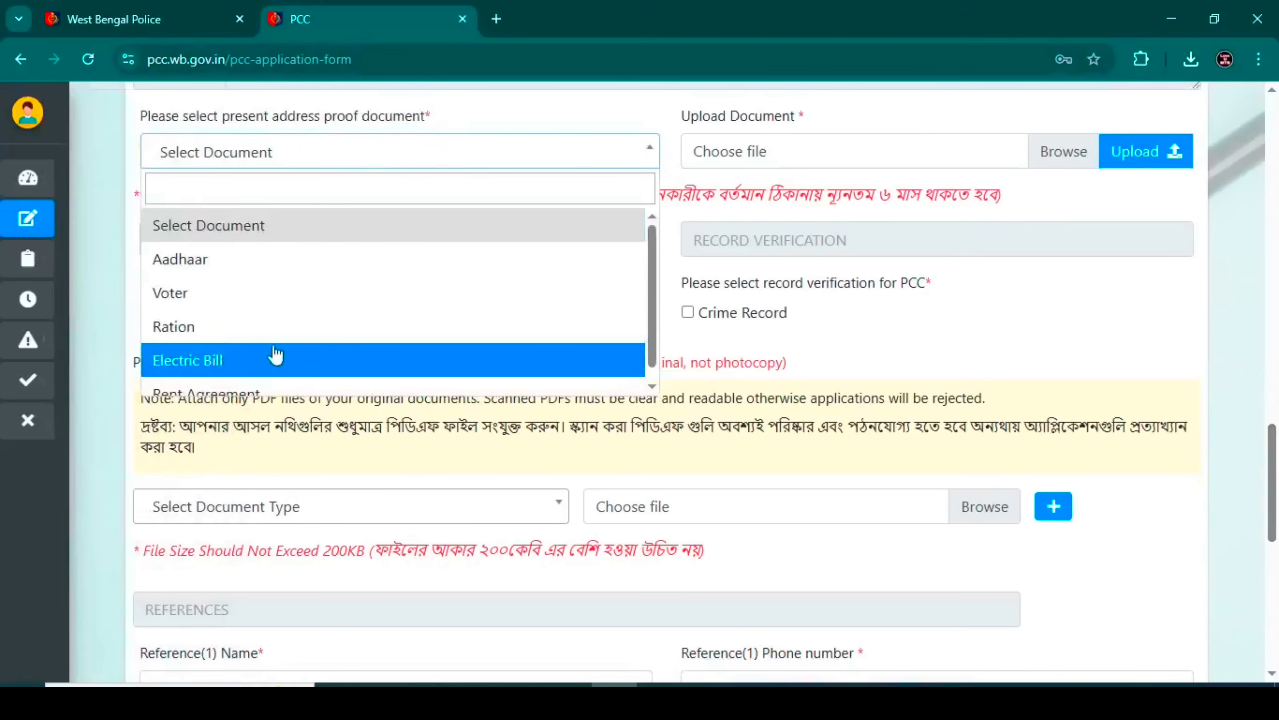
{"action": "left_click", "coordinate": [216, 268]}
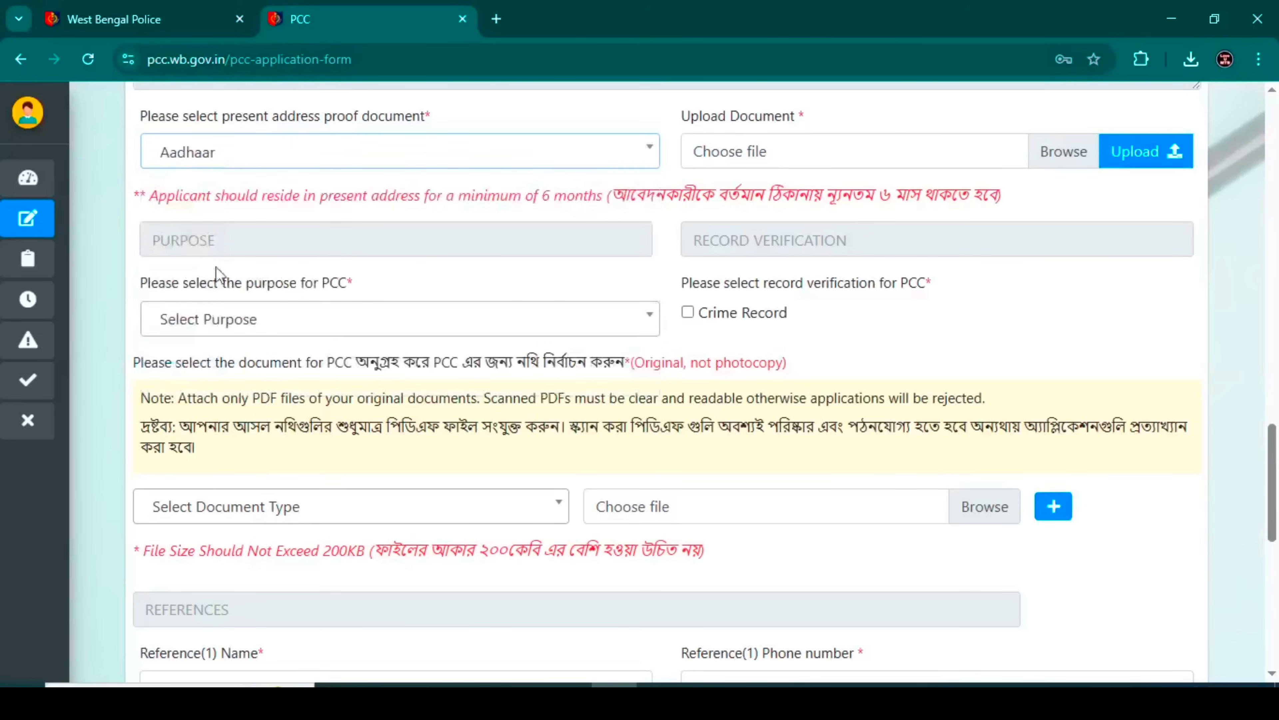
- Attach the proof PDF from Downloads and upload it successfully
{"action": "left_click", "coordinate": [963, 157]}
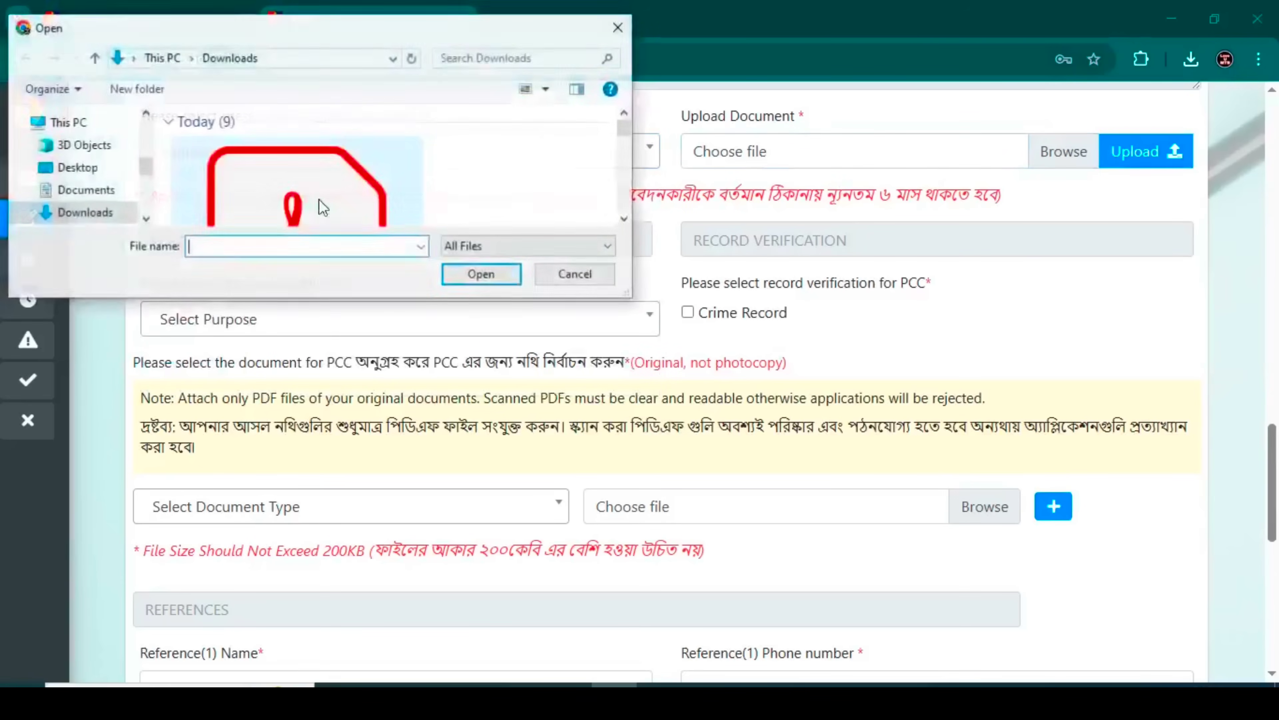
{"action": "scroll", "coordinate": [302, 176], "scroll_direction": "down", "scroll_amount": 2}
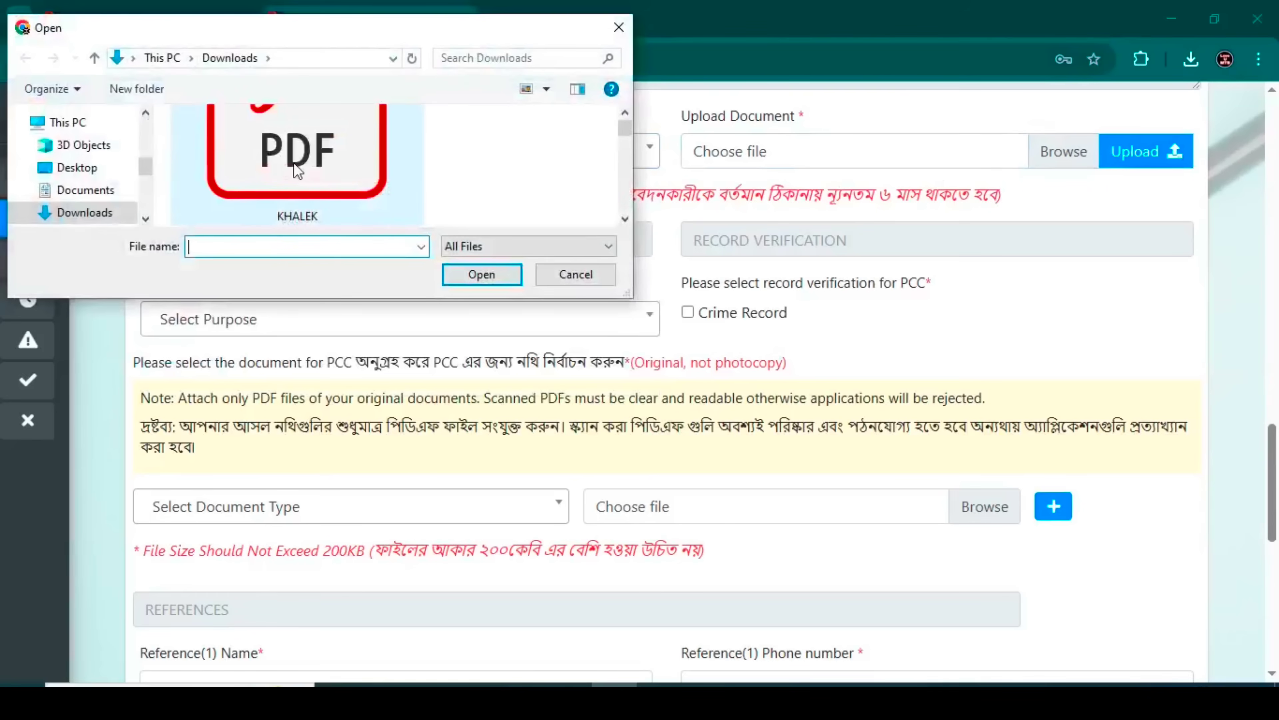
{"action": "double_click", "coordinate": [295, 169]}
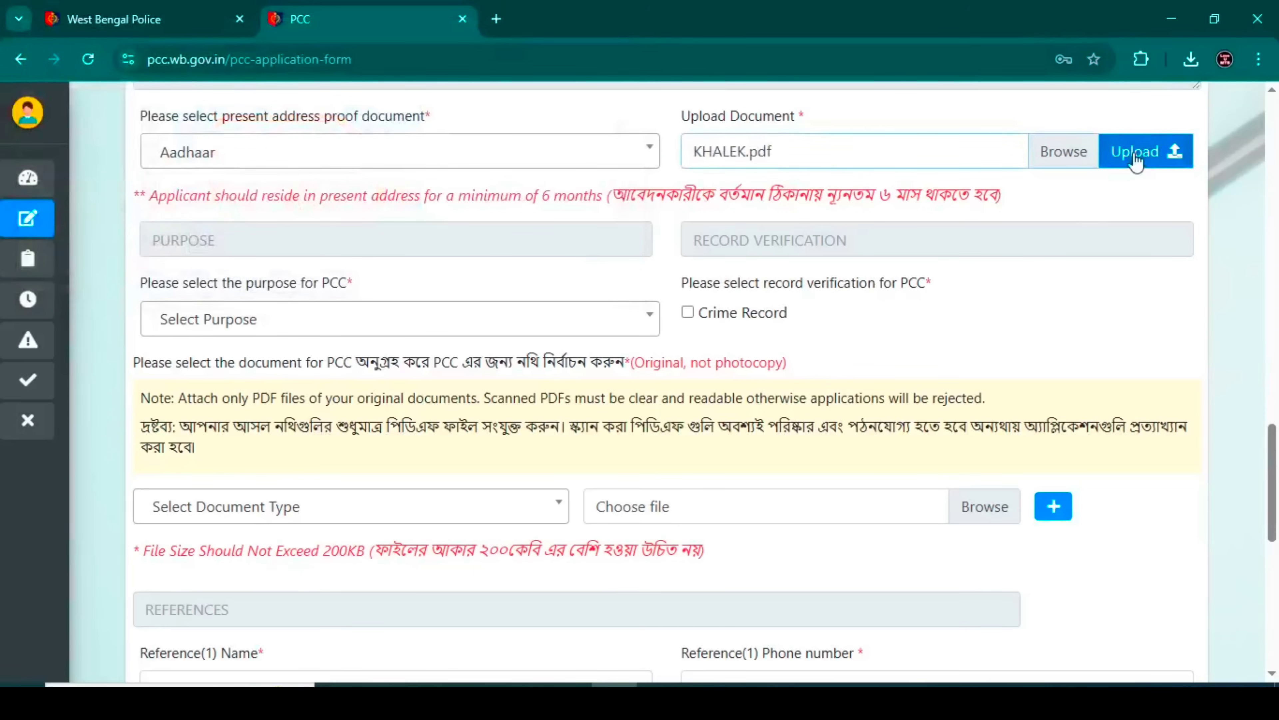
{"action": "left_click", "coordinate": [1129, 158]}
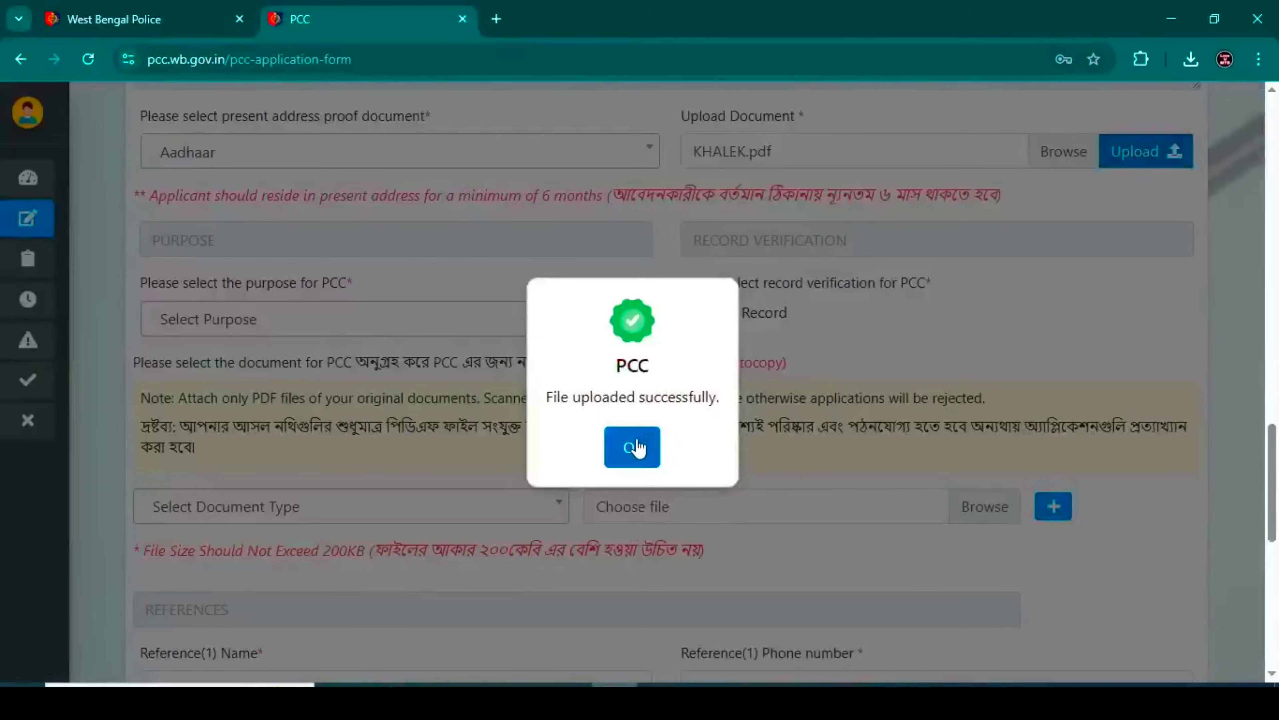
{"action": "left_click", "coordinate": [636, 444]}
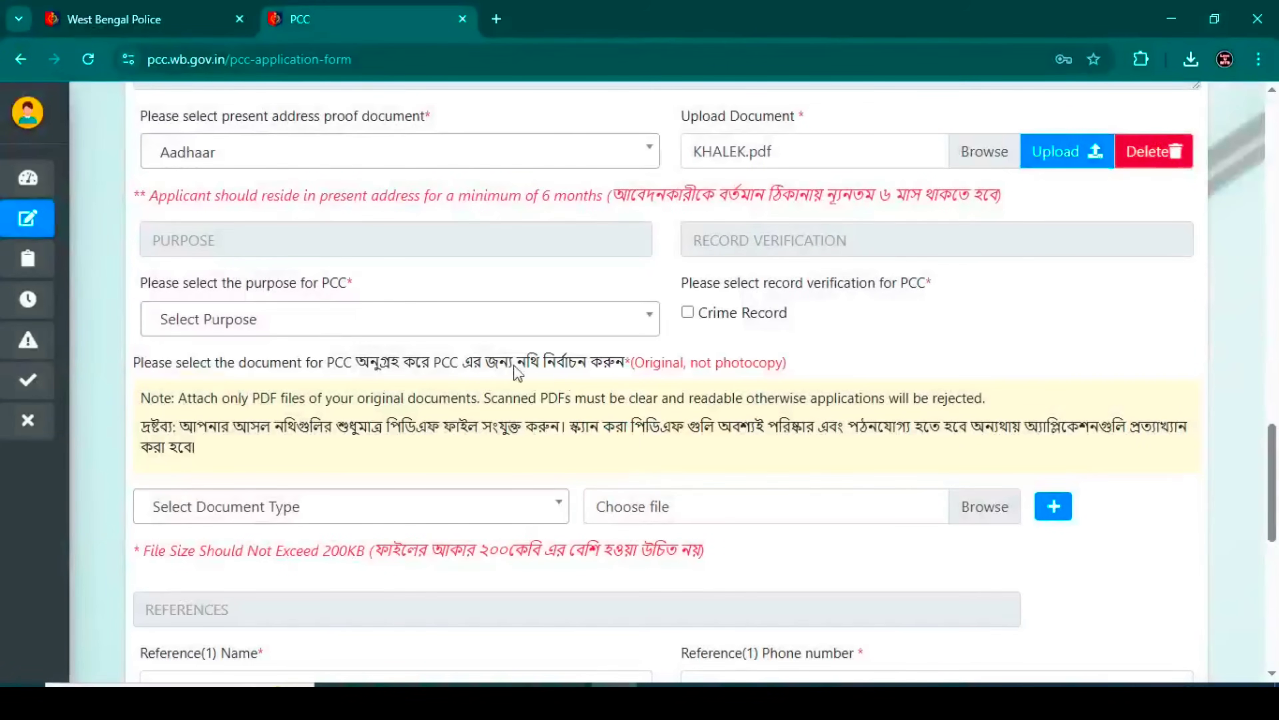
{"action": "left_click_drag", "start_coordinate": [139, 283], "coordinate": [349, 301]}
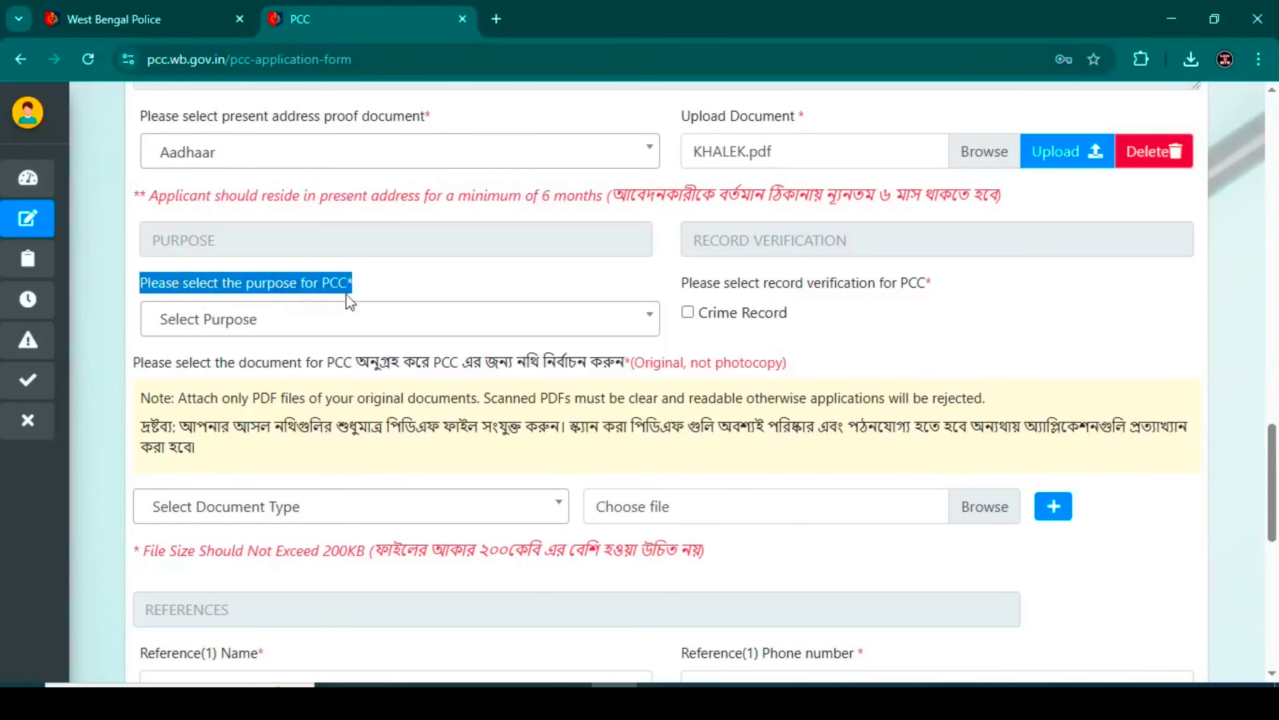
- Set the PCC purpose to Education, correcting an initial Others choice
{"action": "left_click", "coordinate": [369, 290]}
{"action": "left_click", "coordinate": [337, 310]}
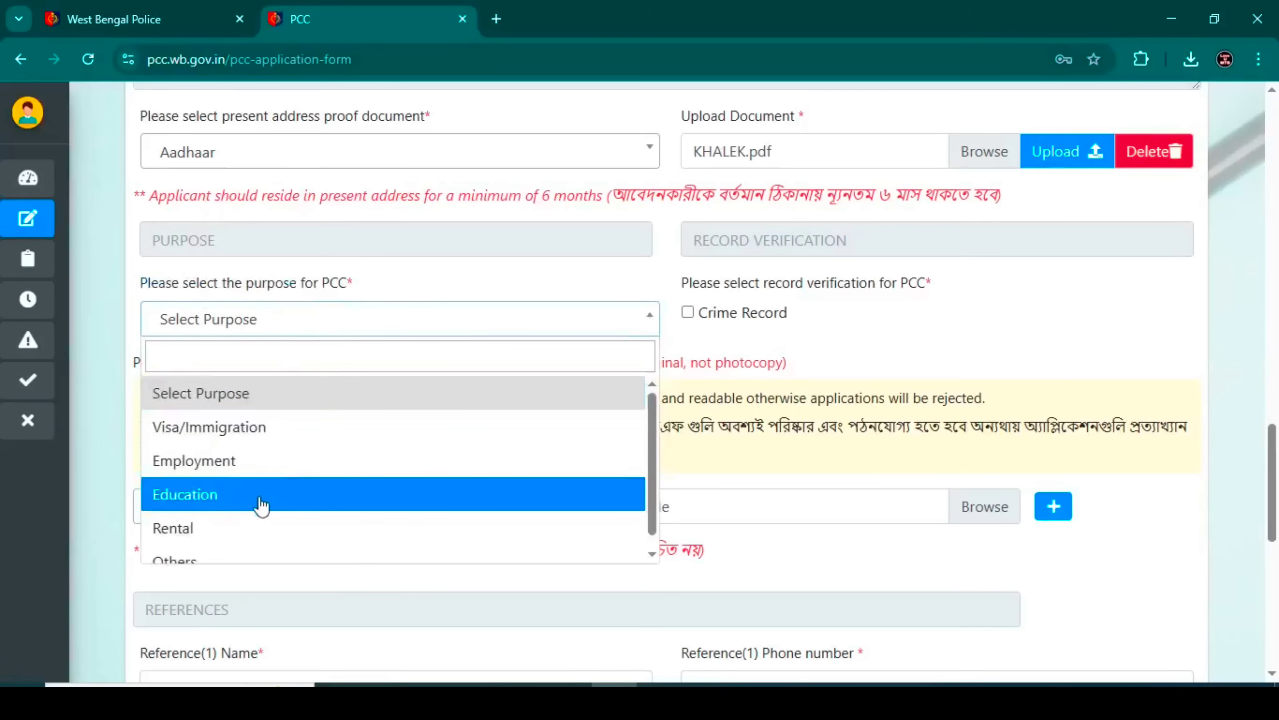
{"action": "scroll", "coordinate": [240, 533], "scroll_direction": "down", "scroll_amount": 1}
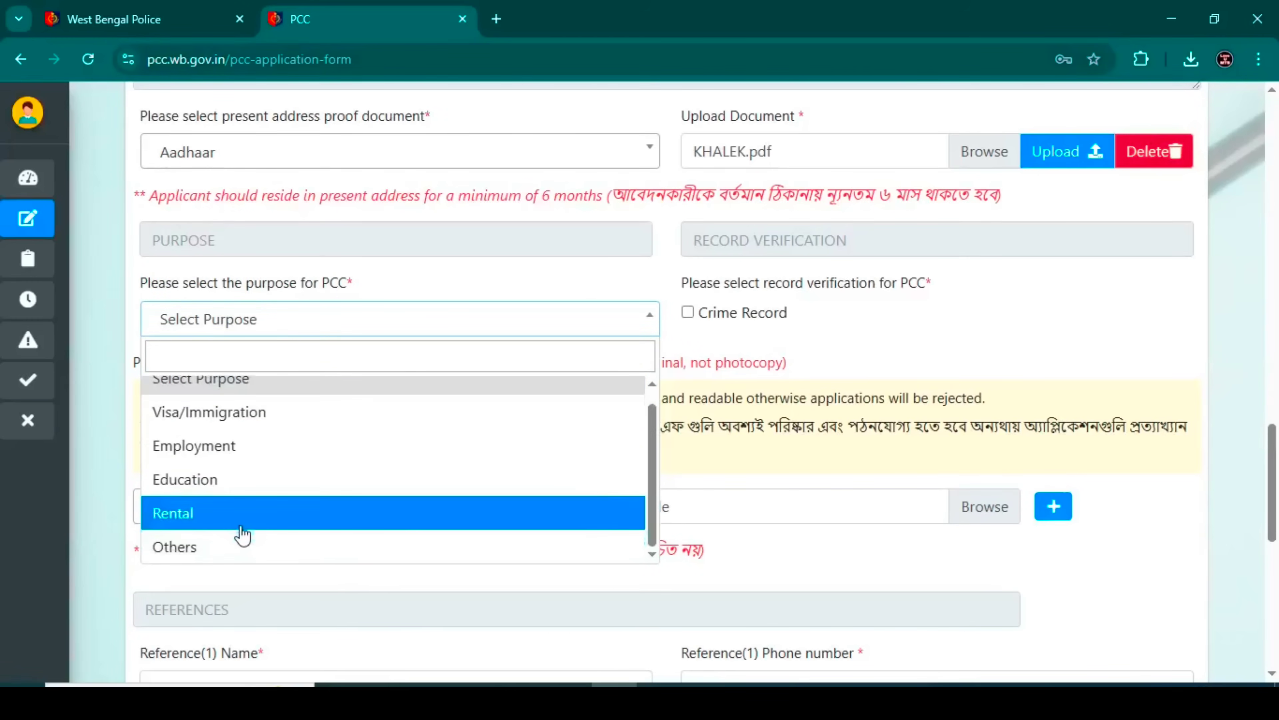
{"action": "left_click", "coordinate": [238, 554]}
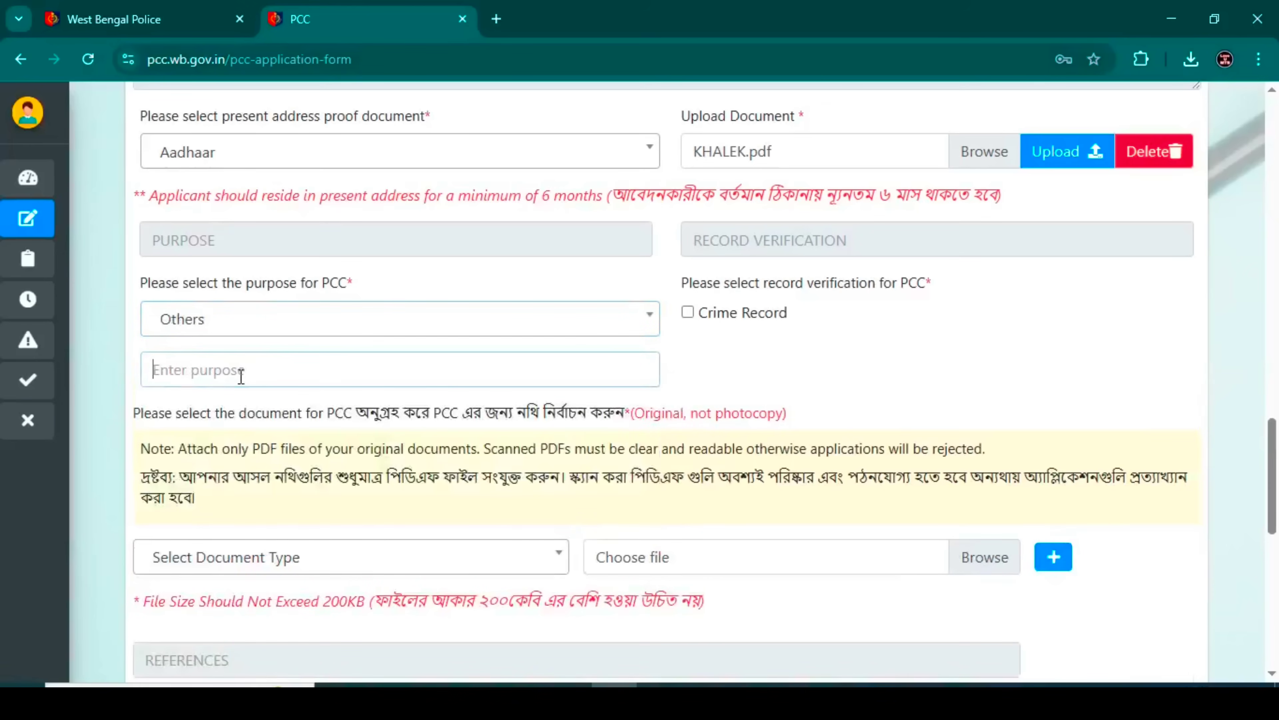
{"action": "left_click", "coordinate": [284, 332]}
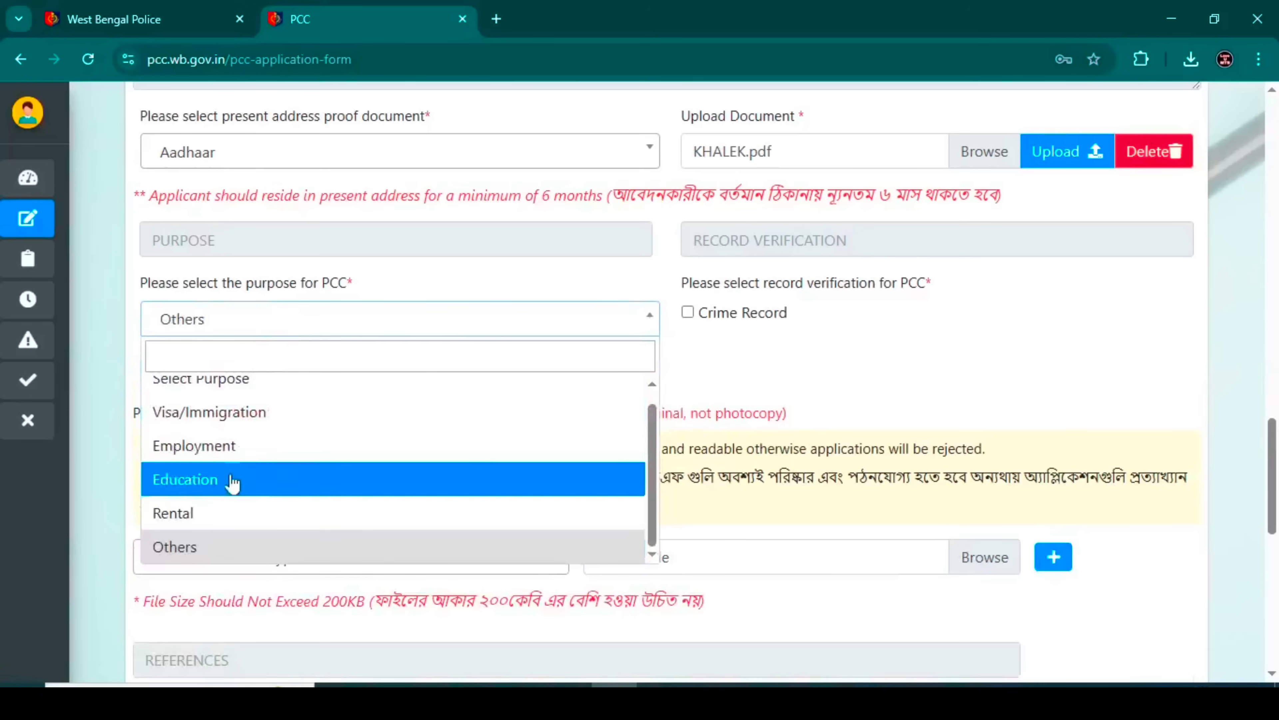
{"action": "left_click", "coordinate": [214, 480]}
{"action": "left_click", "coordinate": [277, 320]}
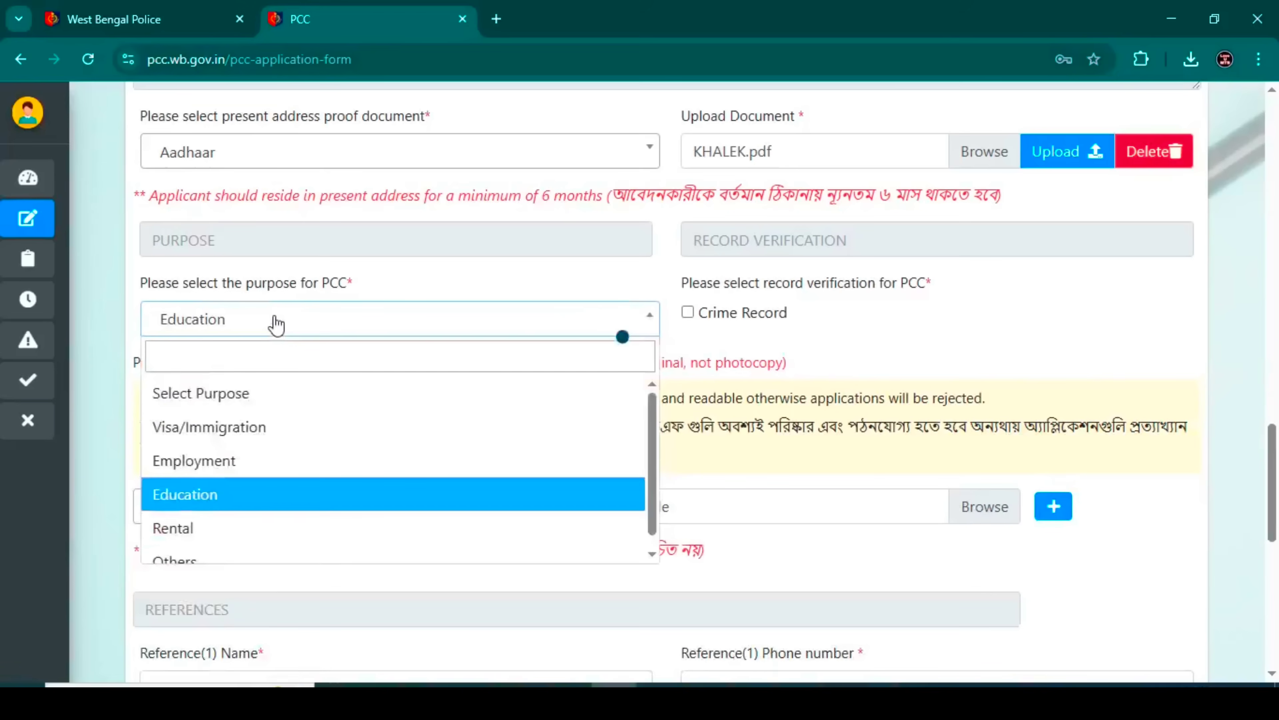
{"action": "left_click", "coordinate": [247, 496]}
- Tick Crime Record as the verification to request
{"action": "left_click_drag", "start_coordinate": [681, 282], "coordinate": [986, 285]}
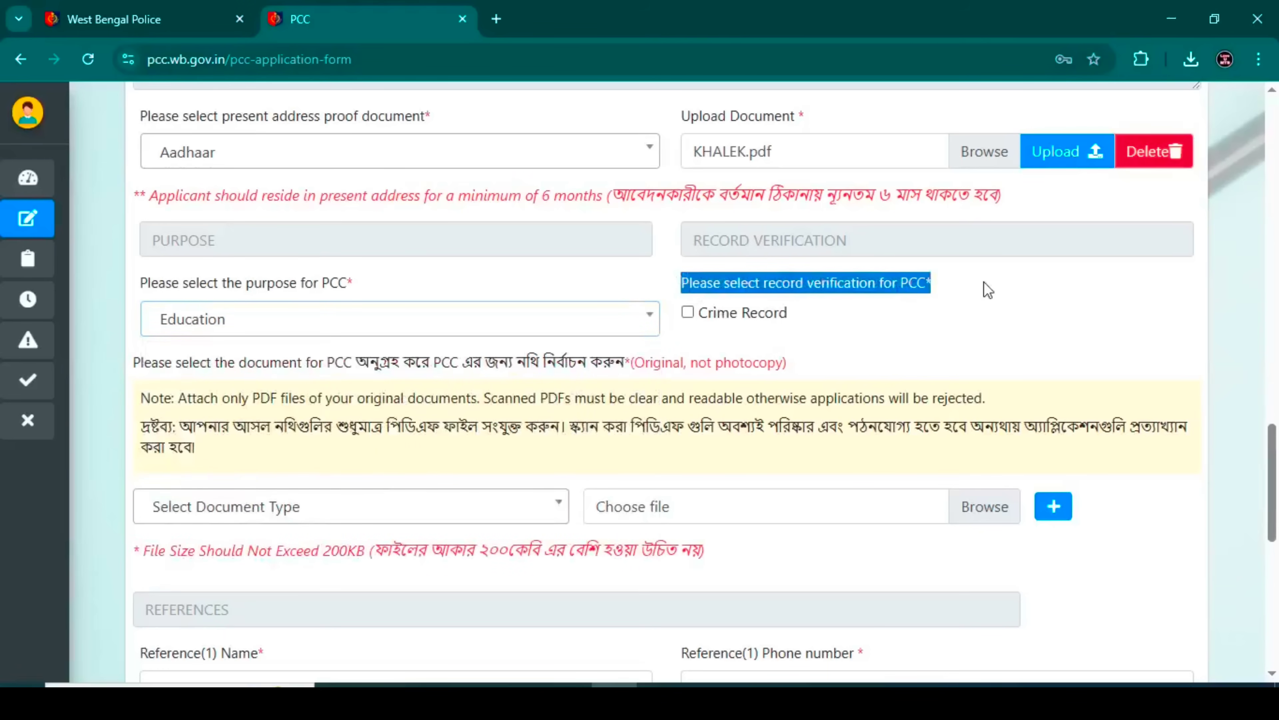
{"action": "left_click", "coordinate": [784, 314]}
{"action": "left_click", "coordinate": [689, 316]}
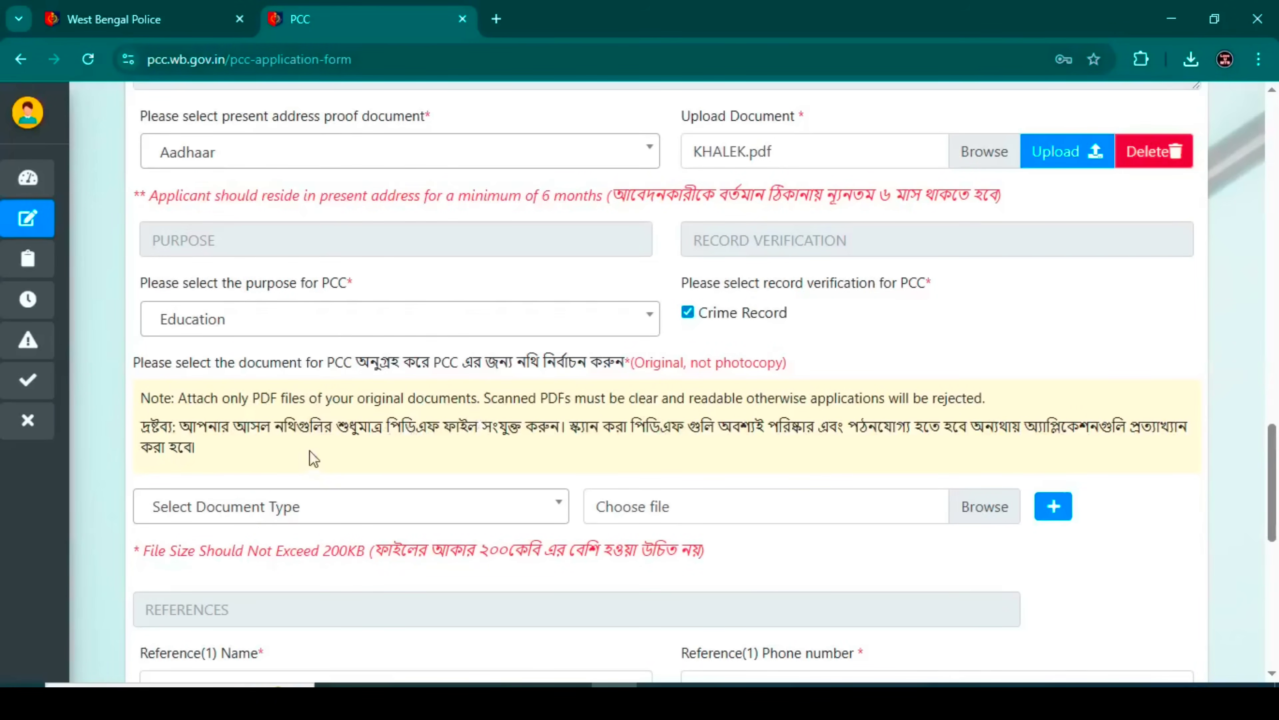
{"action": "left_click_drag", "start_coordinate": [177, 428], "coordinate": [208, 448]}
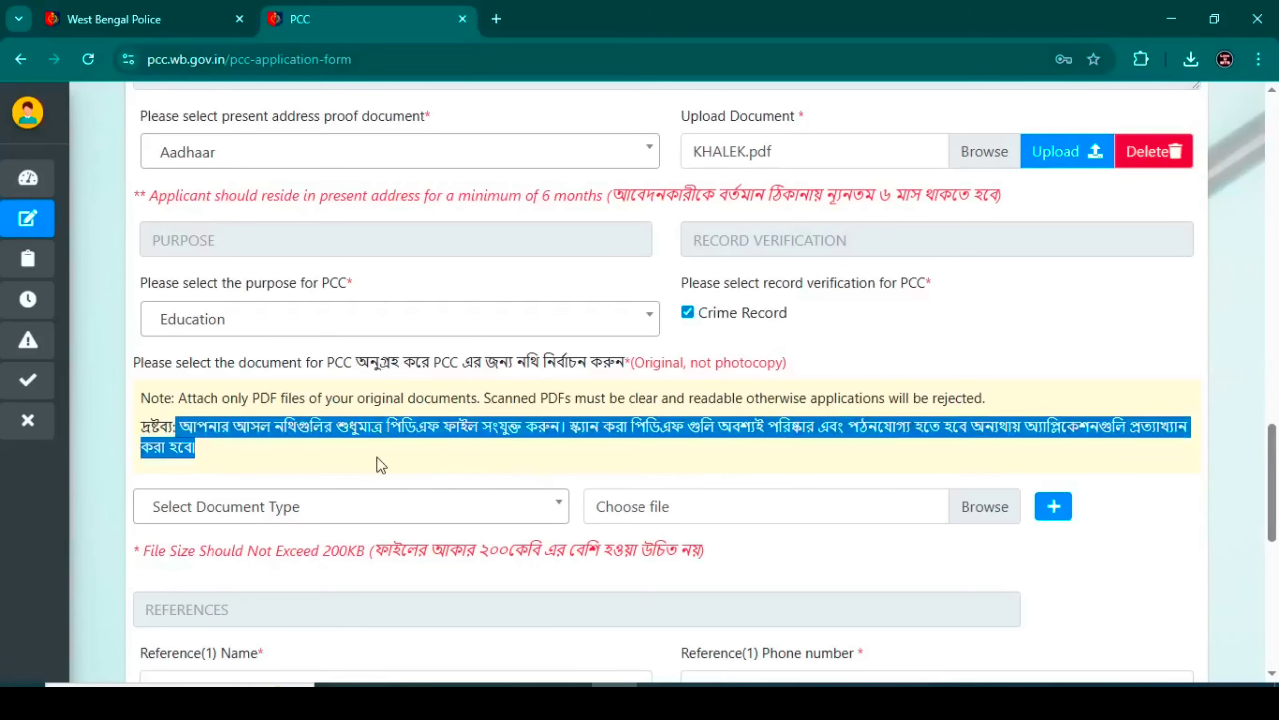
{"action": "left_click", "coordinate": [369, 420]}
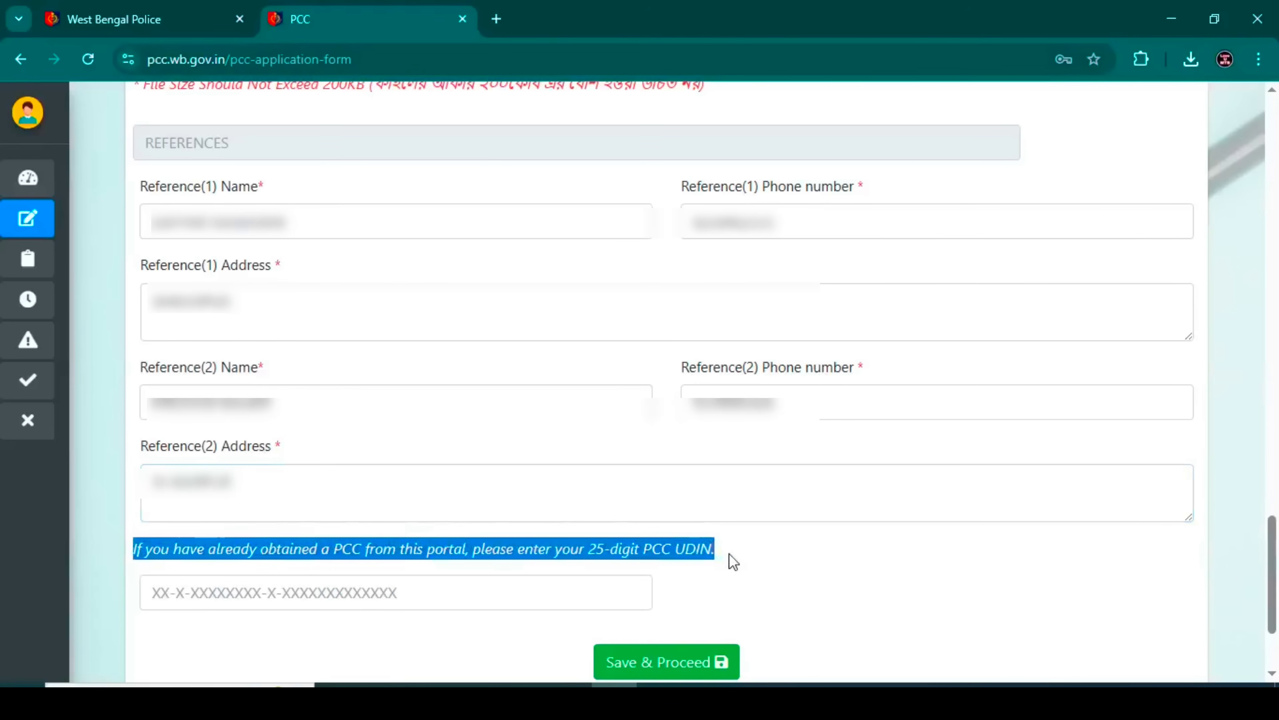
- Save & Proceed the application, then choose Pay Now to reach the 300 fee payment page
{"action": "left_click", "coordinate": [666, 662]}
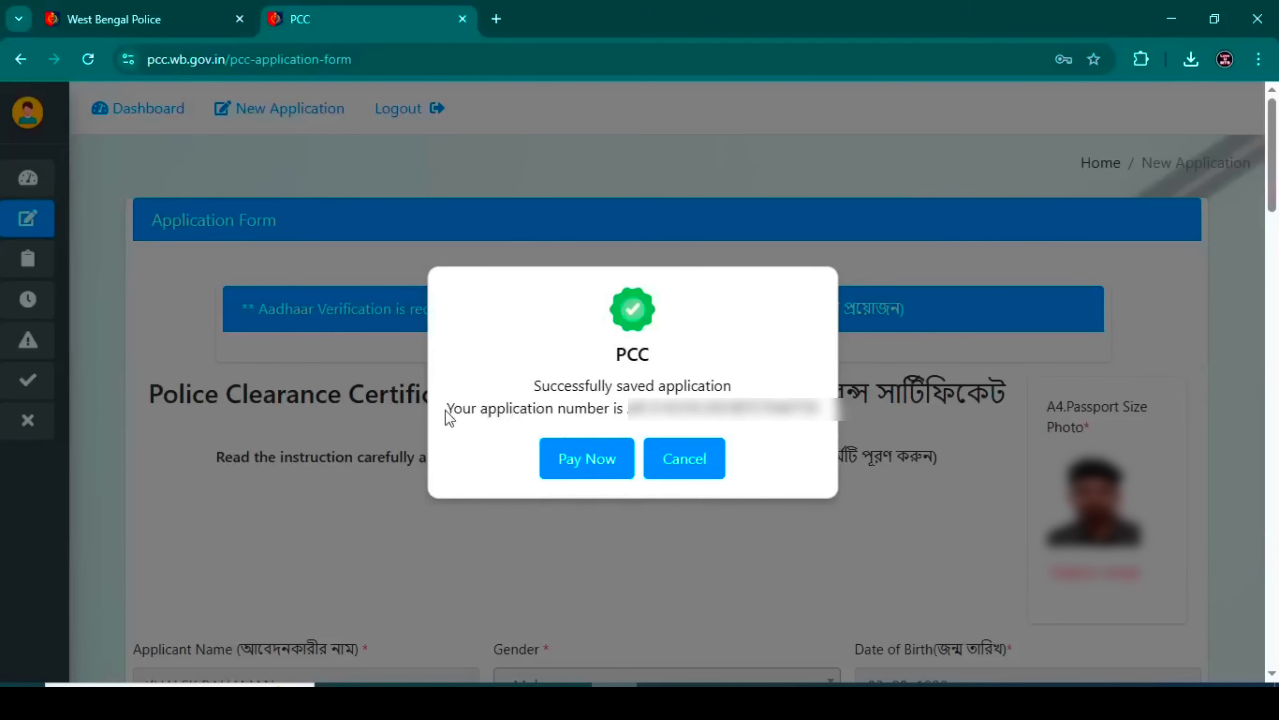
{"action": "left_click", "coordinate": [576, 468]}
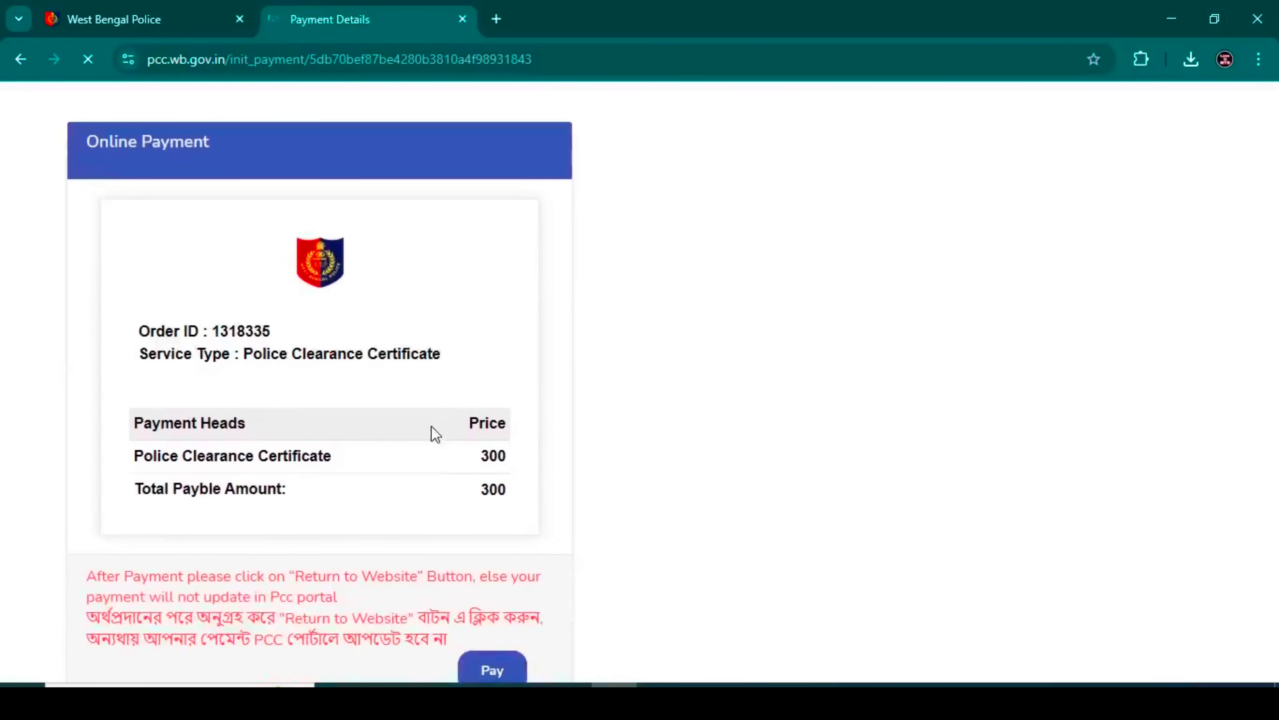
- Pay the 300 PCC fee via the SBI Payment Gateway and confirm, opening SBIePay
{"action": "scroll", "coordinate": [454, 505], "scroll_direction": "down", "scroll_amount": 2}
{"action": "left_click", "coordinate": [484, 582]}
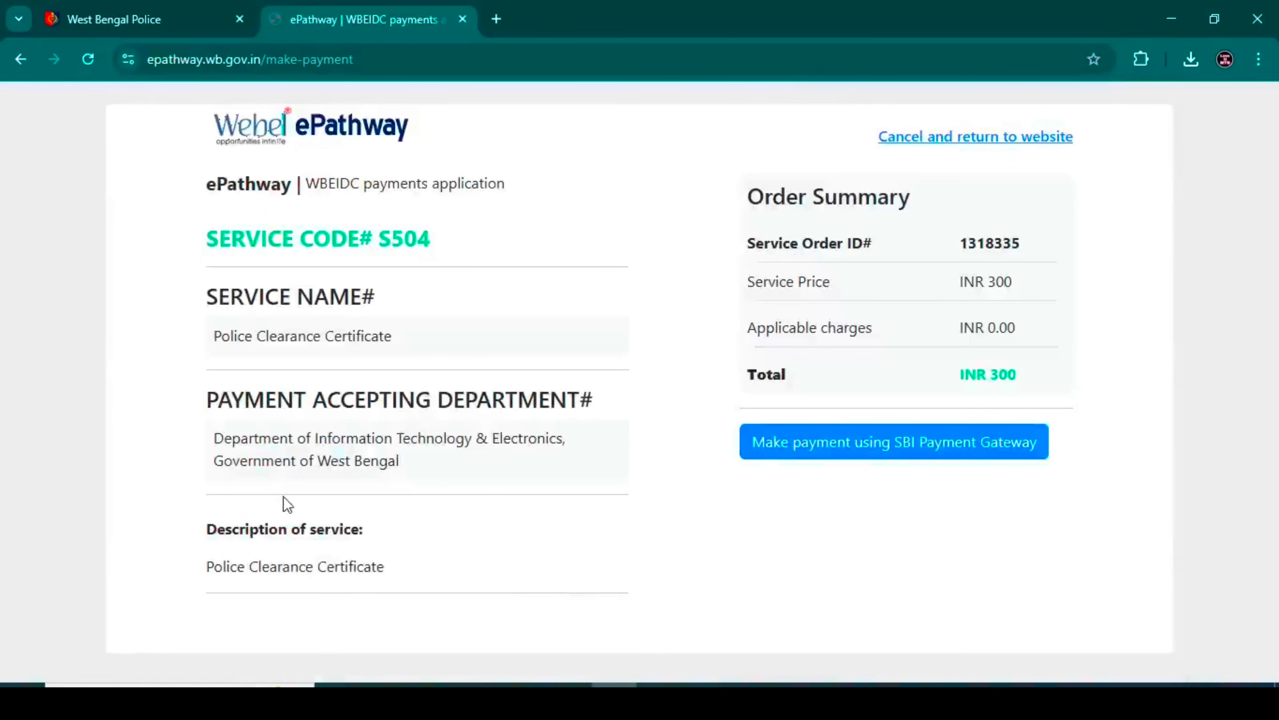
{"action": "left_click", "coordinate": [786, 453]}
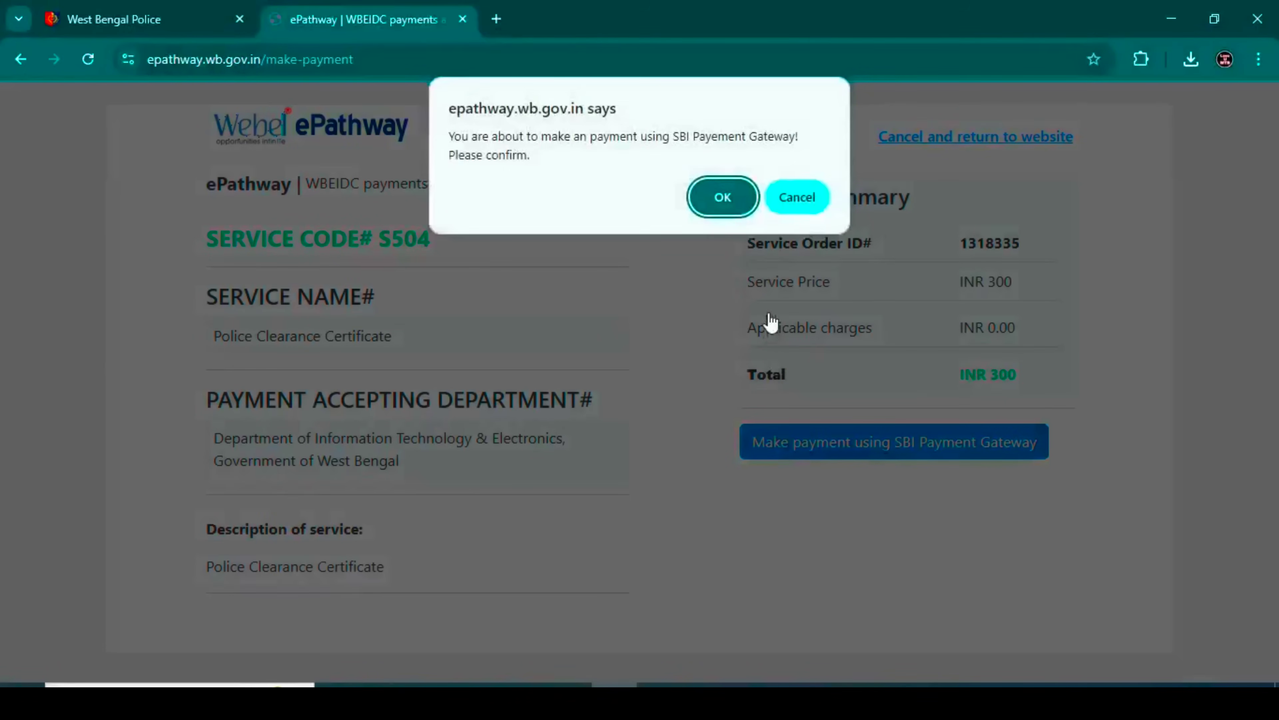
{"action": "left_click", "coordinate": [730, 214]}
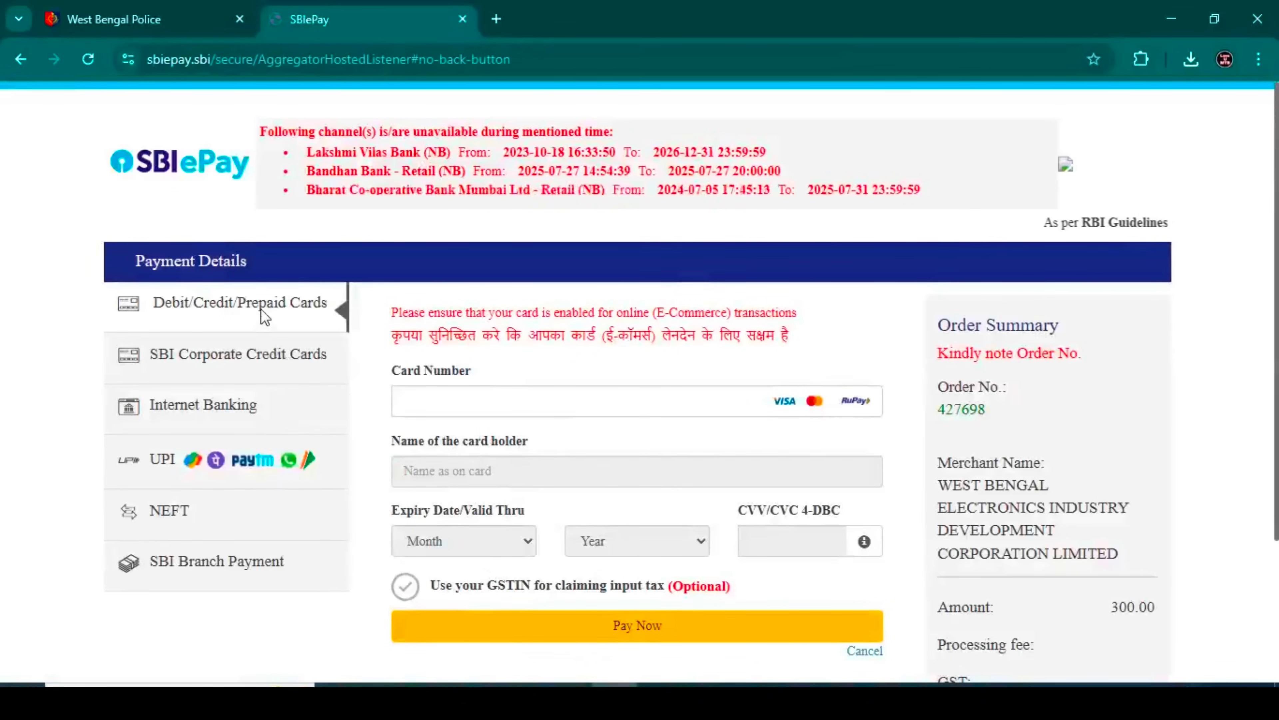
- Browse the Corporate Cards, Internet Banking and UPI options without completing the 300.00 payment
{"action": "left_click", "coordinate": [254, 360]}
{"action": "left_click", "coordinate": [251, 406]}
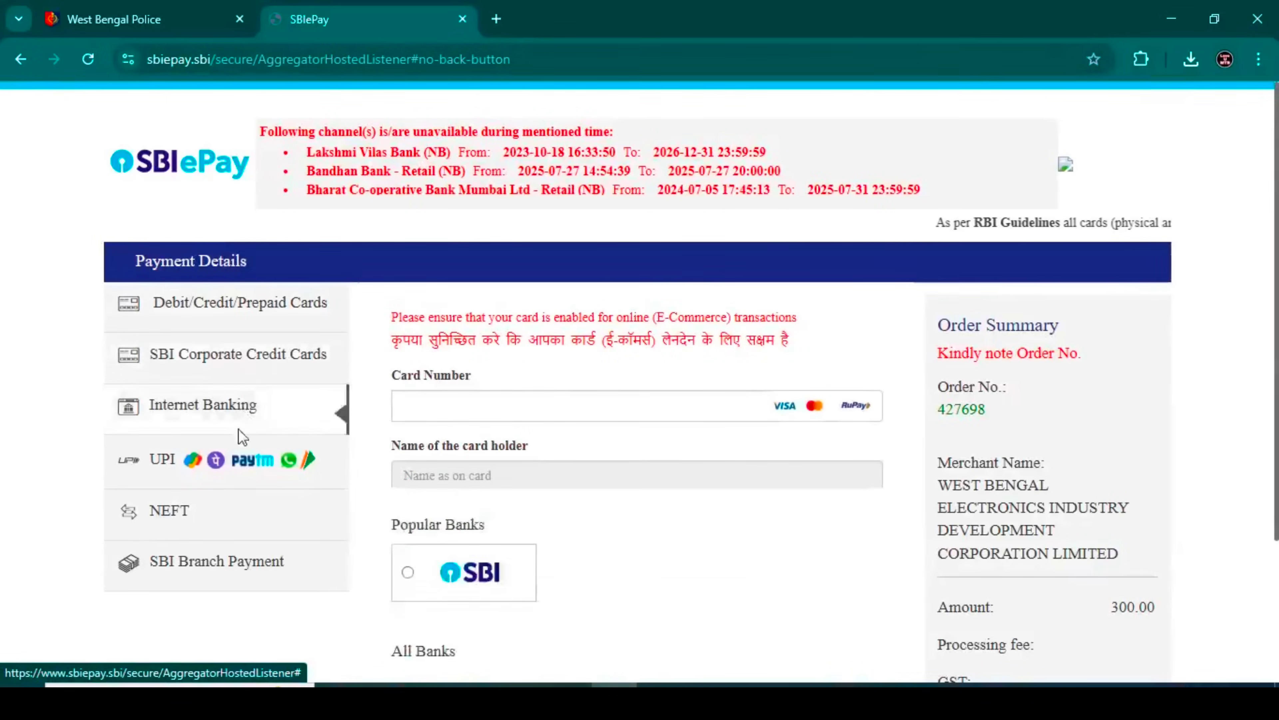
{"action": "left_click", "coordinate": [235, 459]}
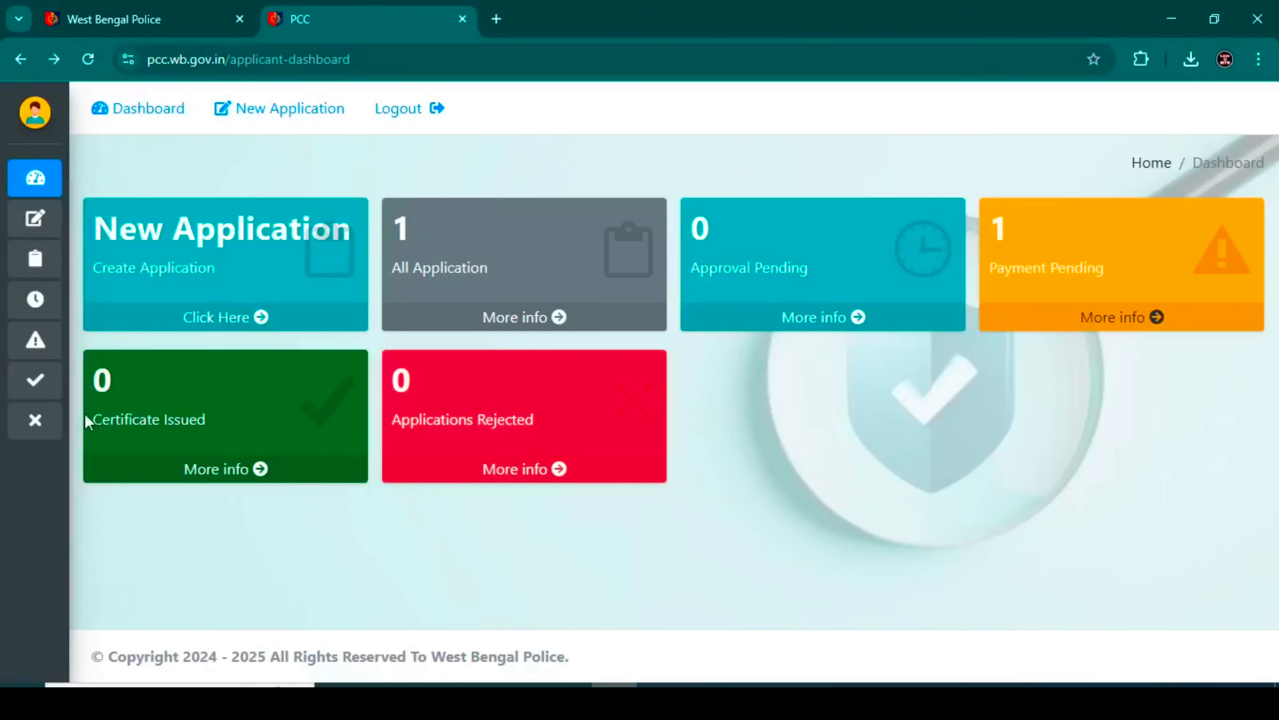
{"action": "left_click_drag", "start_coordinate": [85, 414], "coordinate": [217, 439]}
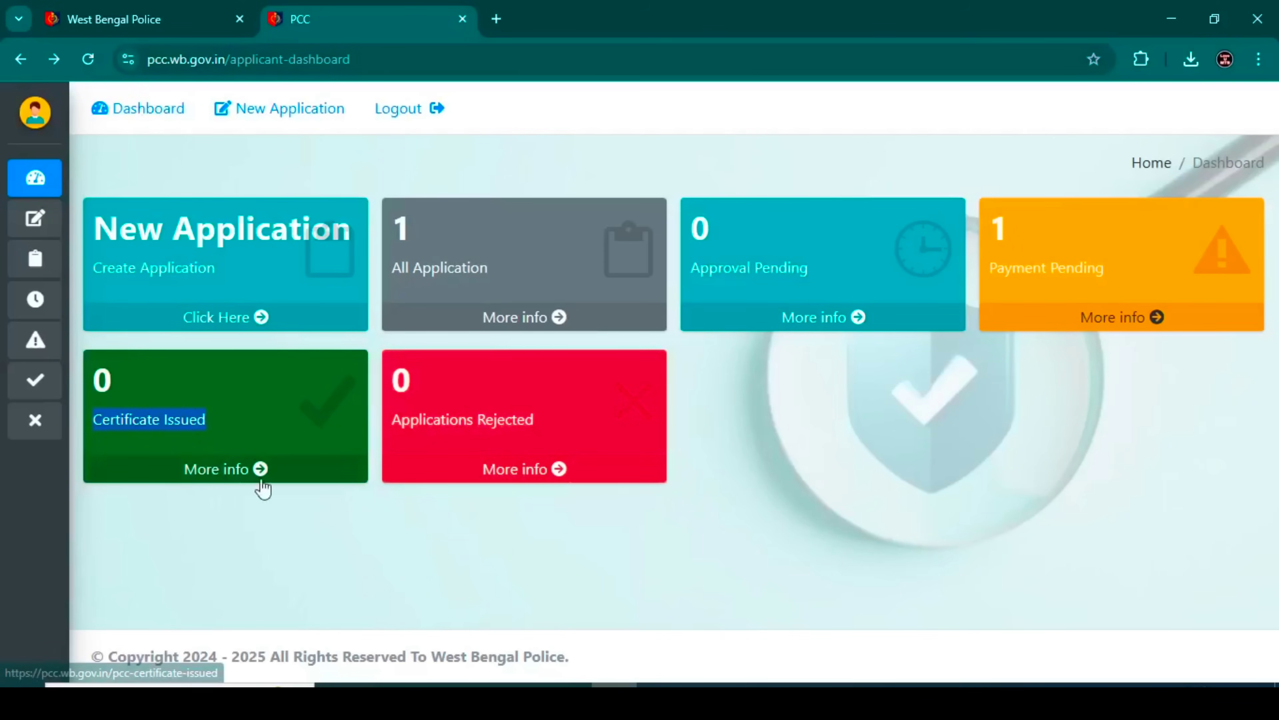
{"action": "mouse_move", "coordinate": [86, 251]}
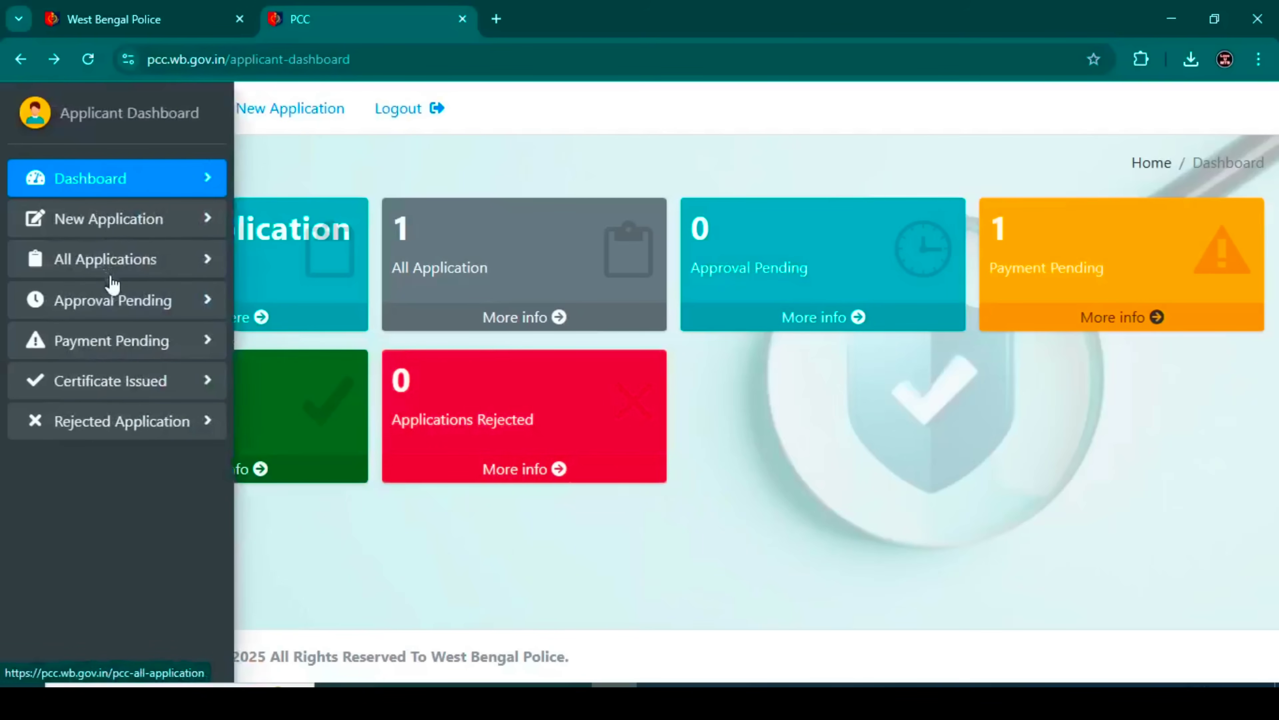